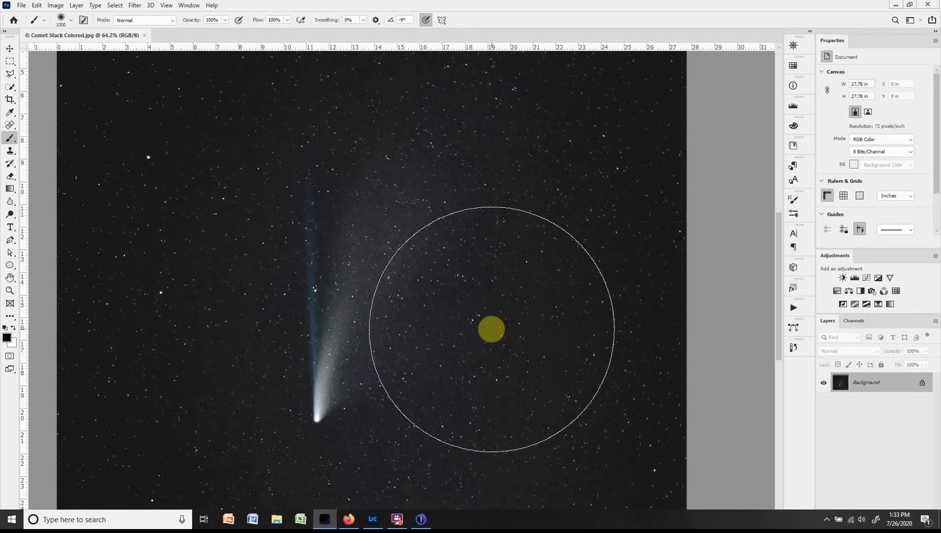
Examine the finished comet stack image, switch to Capture One to view the comet frames, and return to Photoshop.
{"action": "scroll", "coordinate": [491, 329], "scroll_direction": "up", "scroll_amount": 1}
{"action": "scroll", "coordinate": [492, 329], "scroll_direction": "up", "scroll_amount": 1}
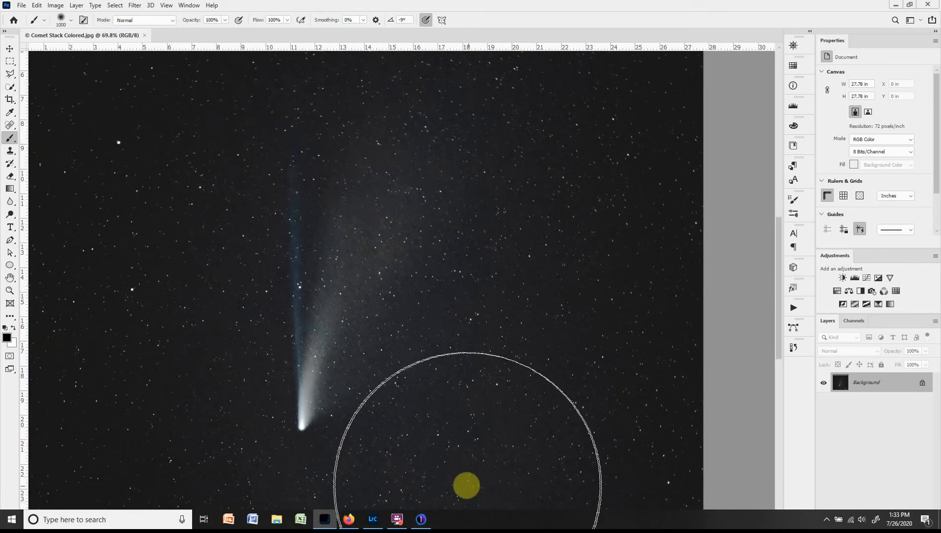
{"action": "left_click", "coordinate": [419, 521]}
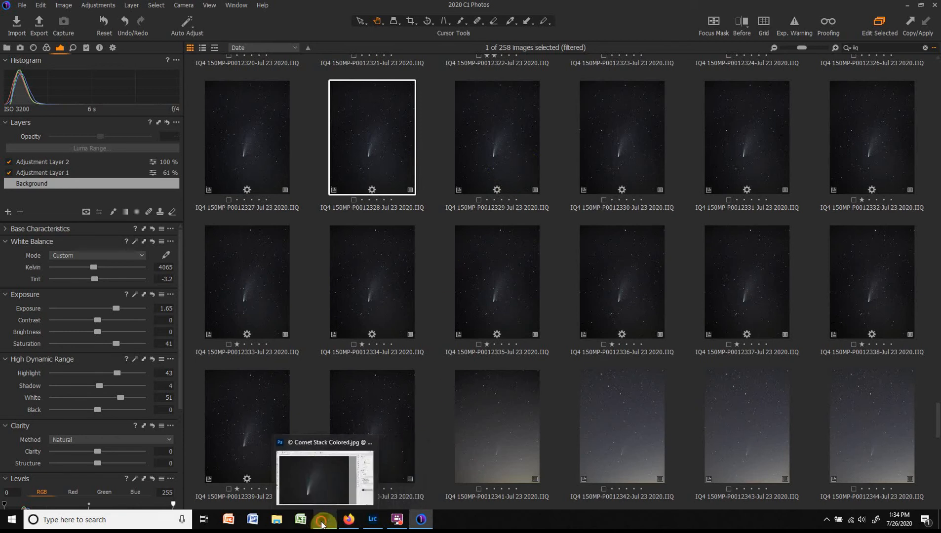
{"action": "left_click", "coordinate": [363, 469]}
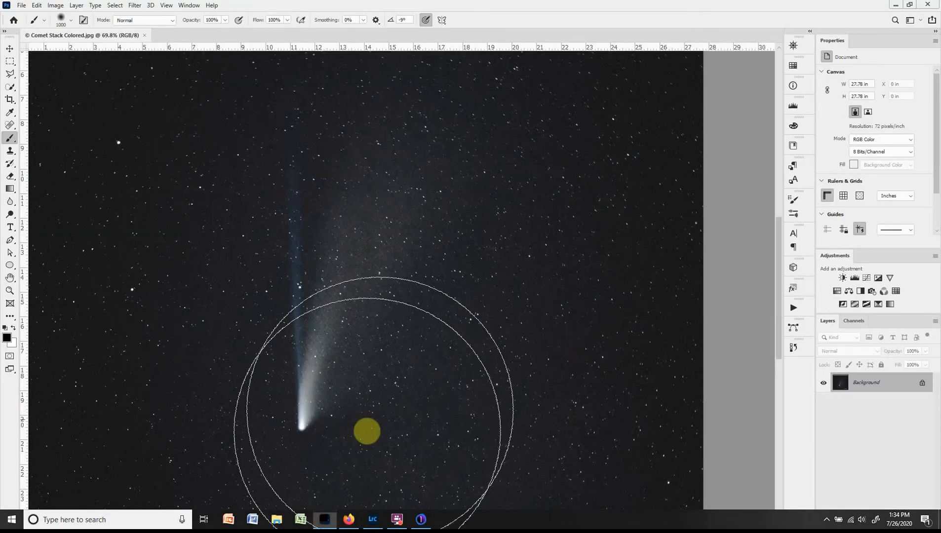
Load the P0012338, P0012339 and P0012340 comet PSD files from 2020 Photos as layers using Load Files into Stack, without automatic alignment.
{"action": "left_click", "coordinate": [22, 6]}
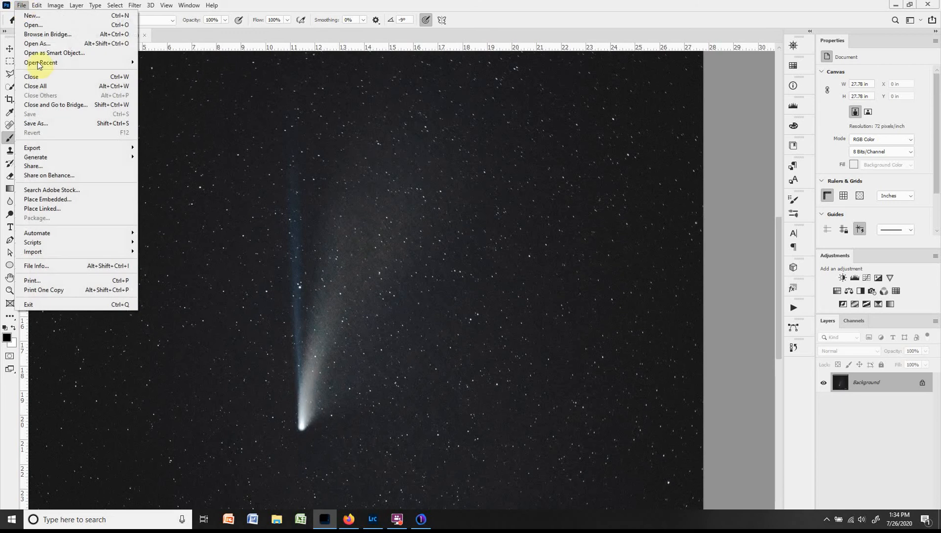
{"action": "mouse_move", "coordinate": [45, 244]}
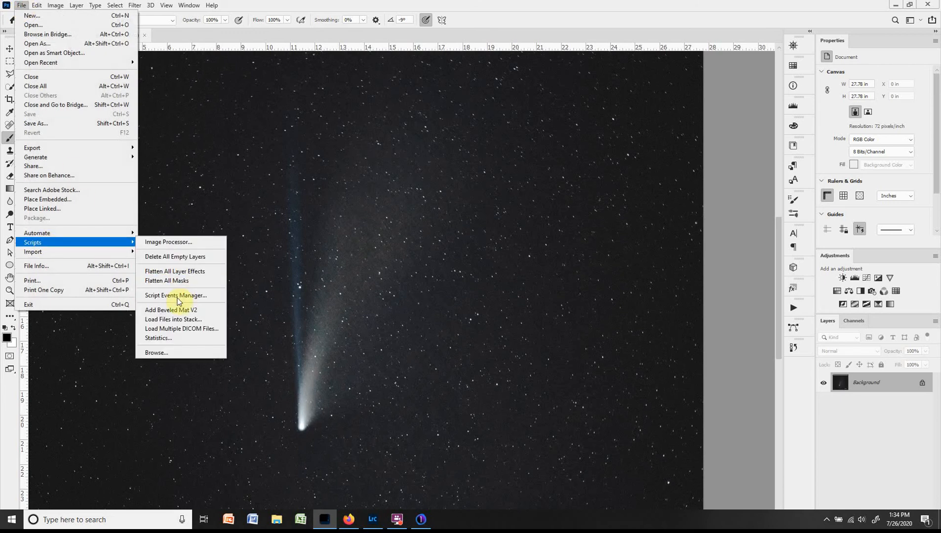
{"action": "left_click", "coordinate": [176, 320]}
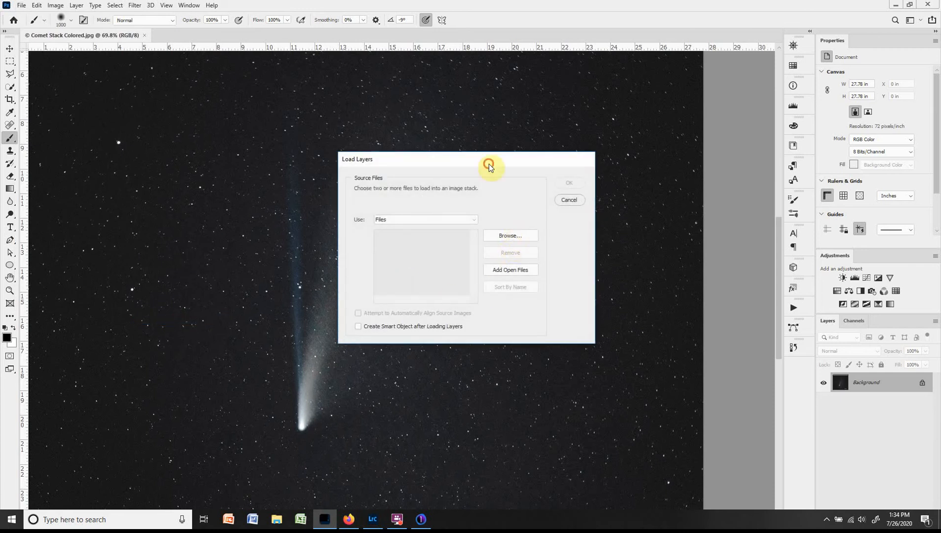
{"action": "left_click_drag", "start_coordinate": [488, 164], "coordinate": [484, 164]}
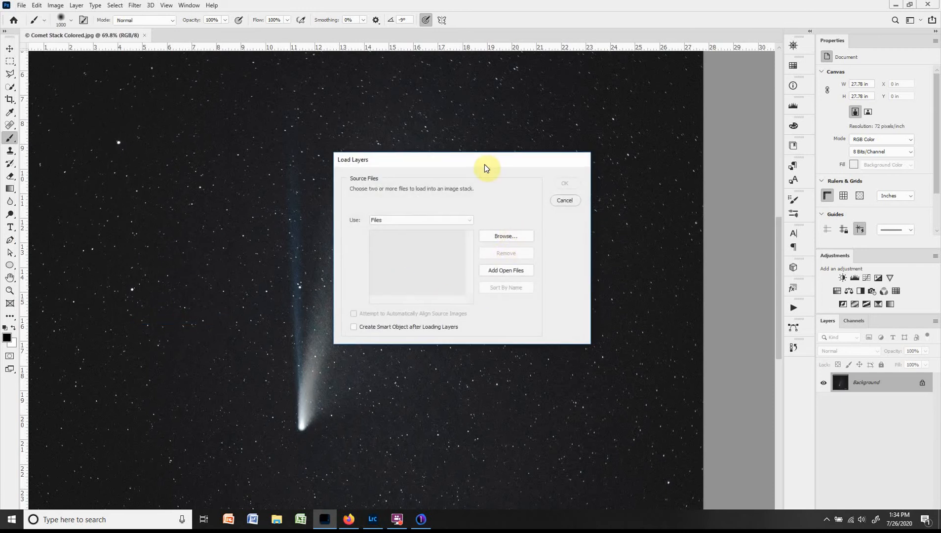
{"action": "left_click", "coordinate": [504, 238]}
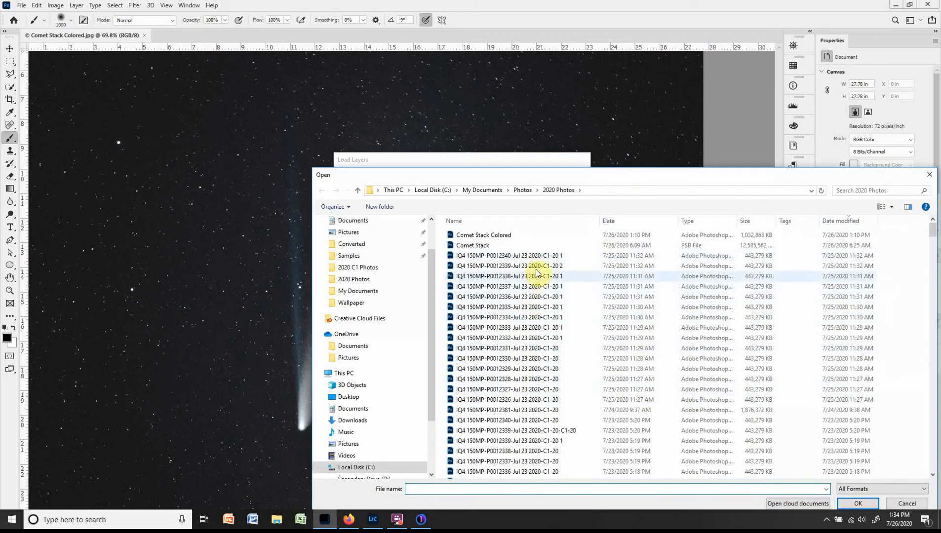
{"action": "left_click", "coordinate": [538, 257]}
{"action": "left_click", "coordinate": [539, 280], "text": "shift"}
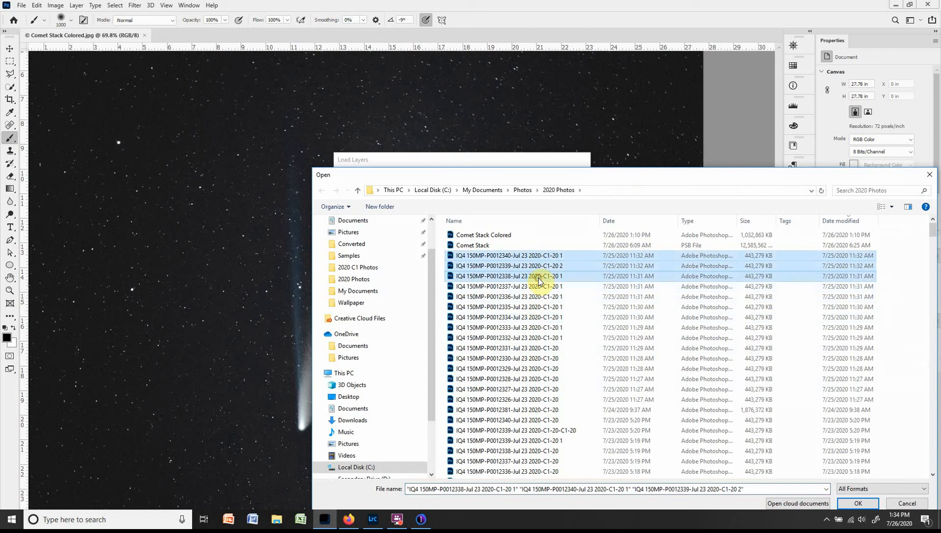
{"action": "left_click", "coordinate": [859, 503]}
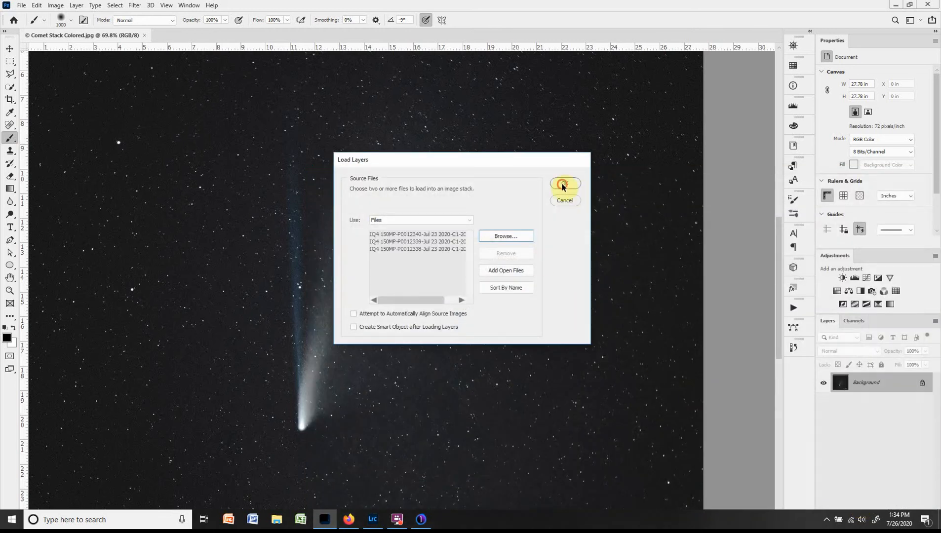
{"action": "left_click", "coordinate": [562, 185]}
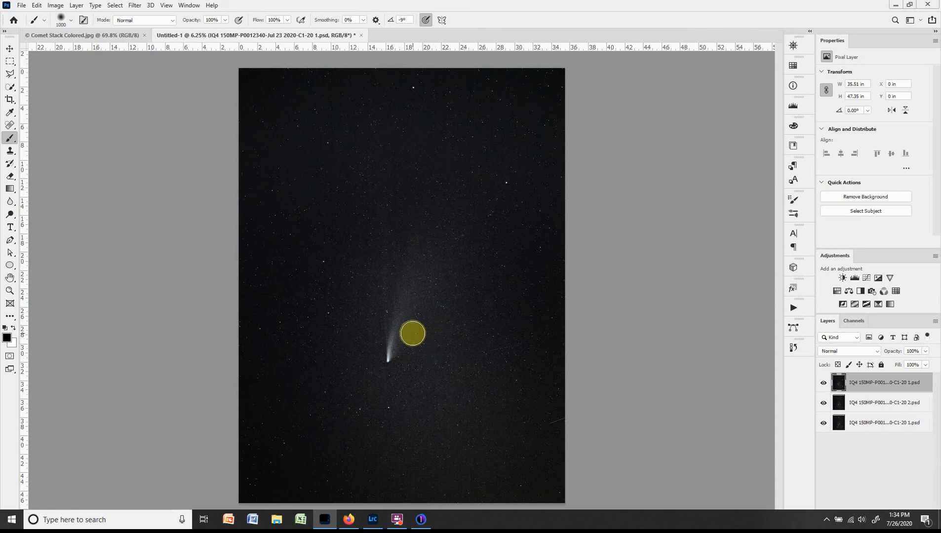
Select all three stacked comet layers and set their blend mode to Lighten.
{"action": "scroll", "coordinate": [411, 334], "scroll_direction": "up", "scroll_amount": 3}
{"action": "scroll", "coordinate": [412, 335], "scroll_direction": "up", "scroll_amount": 6}
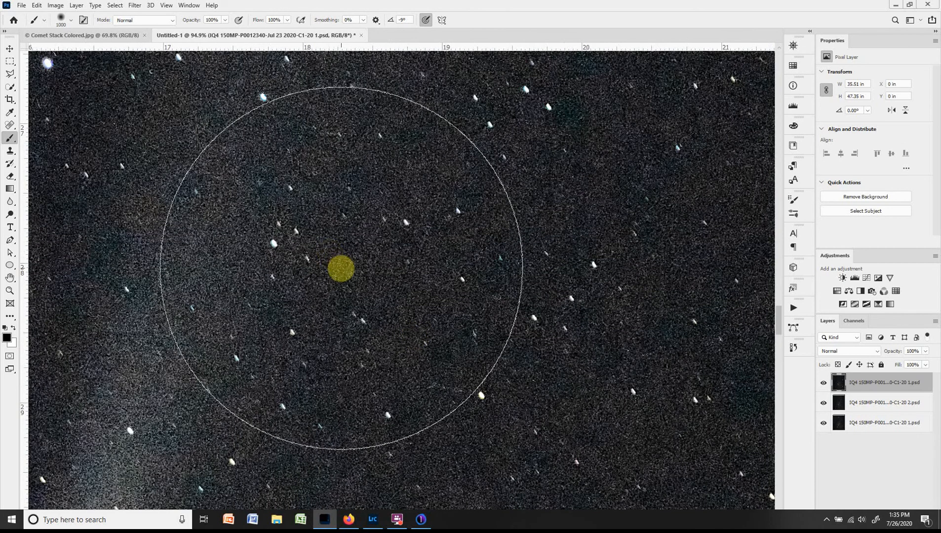
{"action": "scroll", "coordinate": [340, 269], "scroll_direction": "down", "scroll_amount": 1}
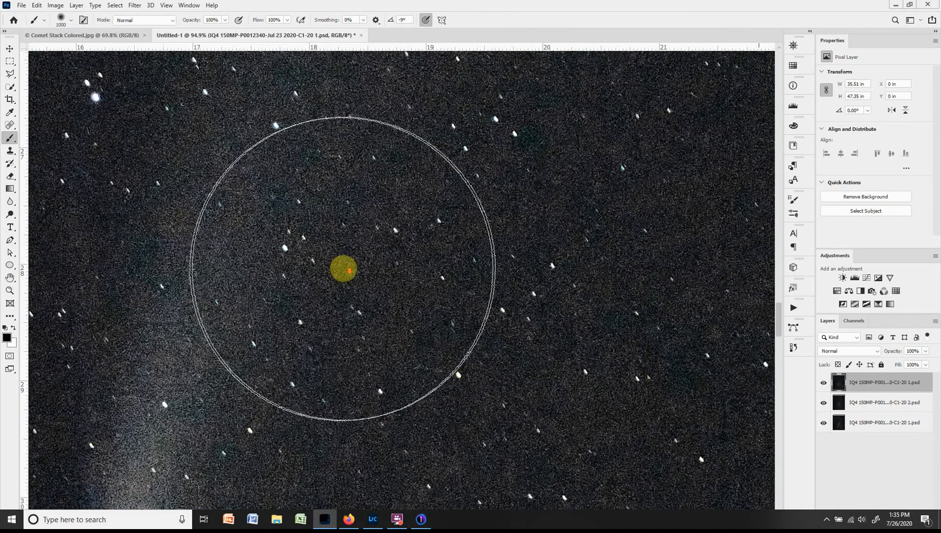
{"action": "scroll", "coordinate": [343, 269], "scroll_direction": "down", "scroll_amount": 3}
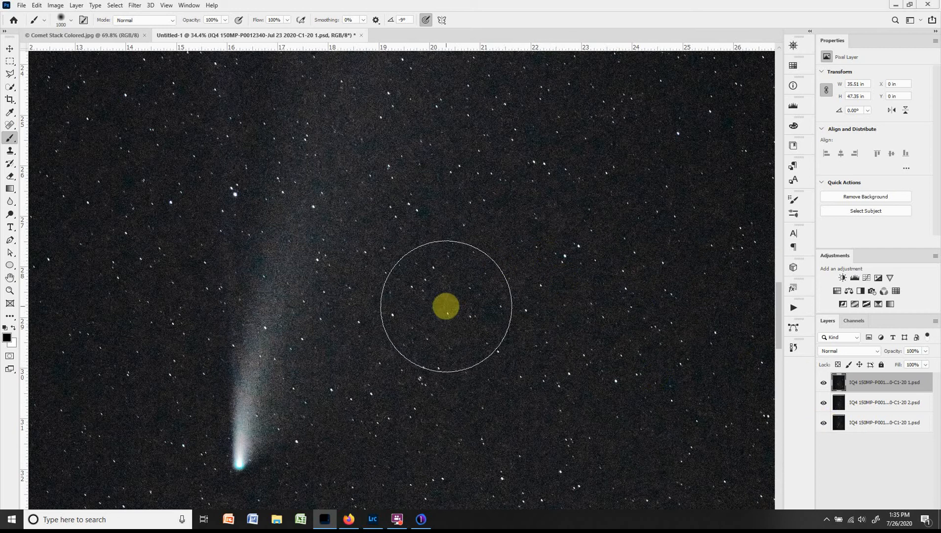
{"action": "left_click", "coordinate": [887, 423], "text": "shift"}
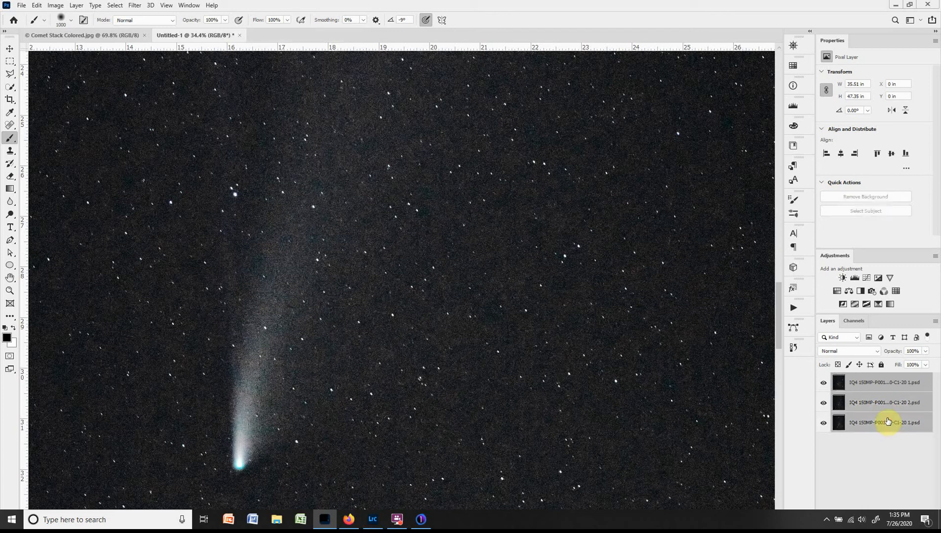
{"action": "left_click", "coordinate": [876, 351]}
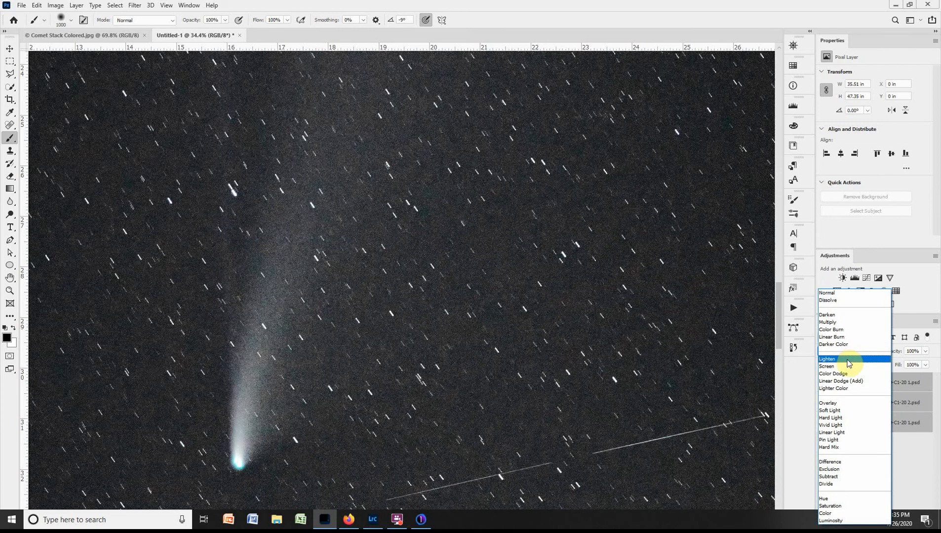
{"action": "left_click", "coordinate": [849, 363]}
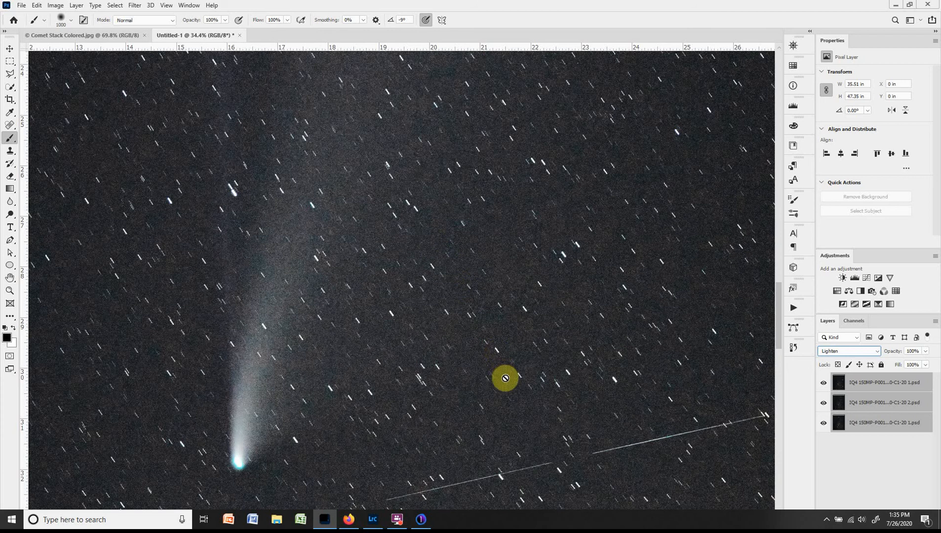
Hide the upper two comet layers and select only the bottom layer to isolate its satellite trails.
{"action": "left_click_drag", "start_coordinate": [505, 379], "coordinate": [493, 207]}
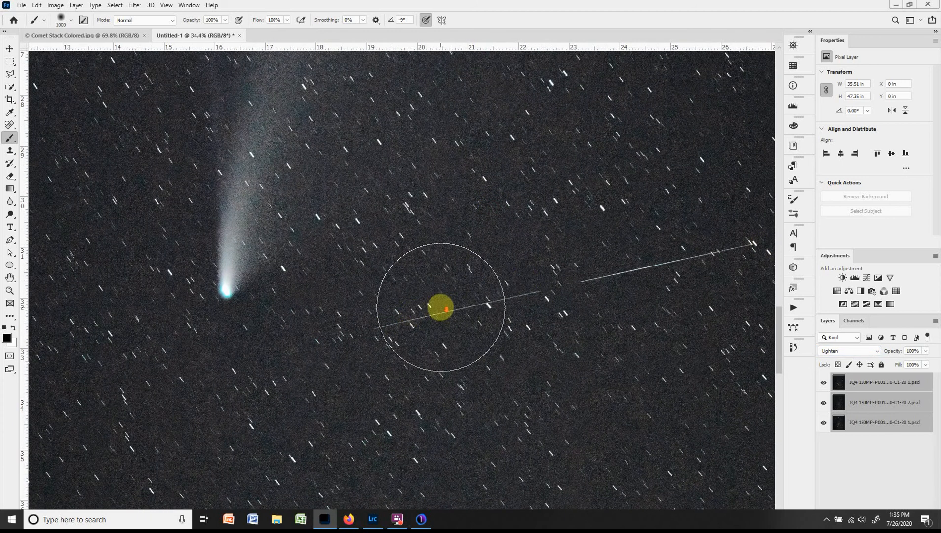
{"action": "scroll", "coordinate": [441, 308], "scroll_direction": "down", "scroll_amount": 5}
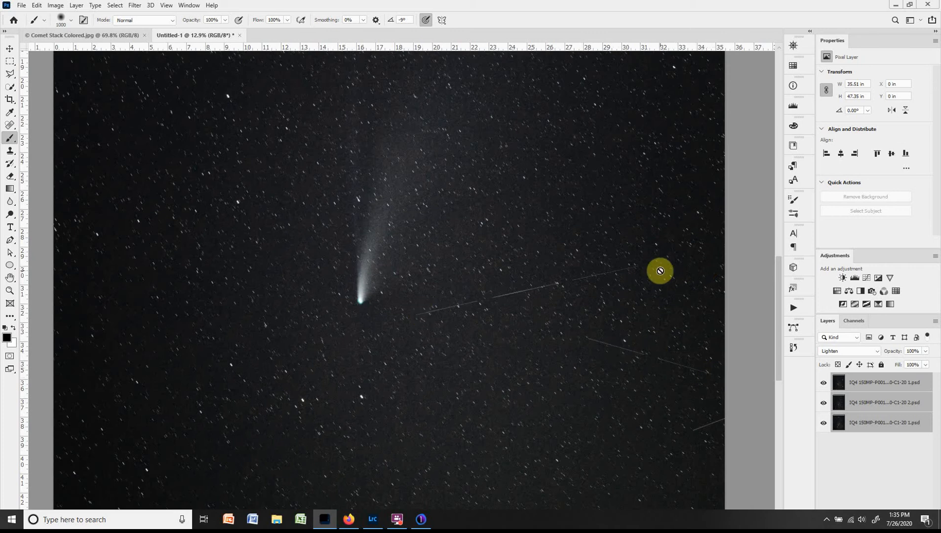
{"action": "scroll", "coordinate": [403, 231], "scroll_direction": "up", "scroll_amount": 1}
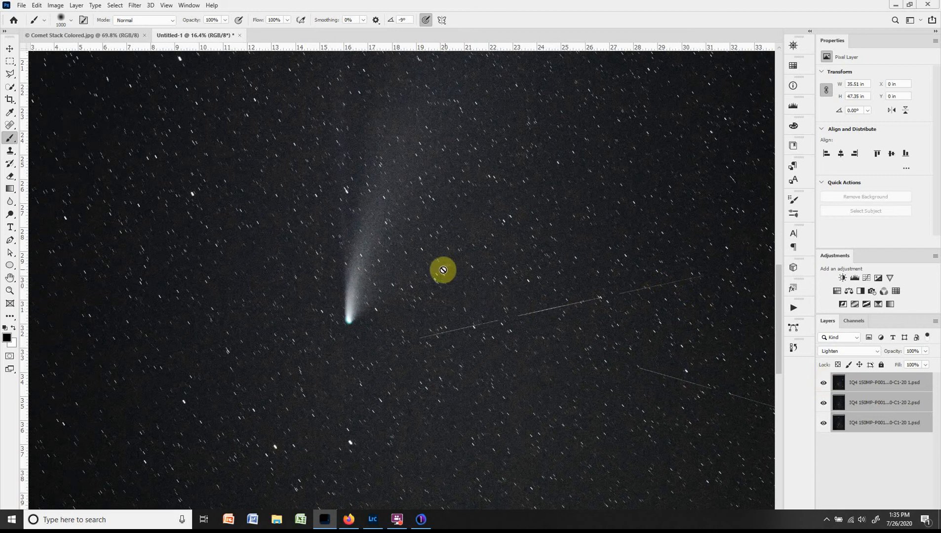
{"action": "left_click", "coordinate": [823, 383]}
{"action": "left_click", "coordinate": [824, 402]}
{"action": "left_click", "coordinate": [841, 423]}
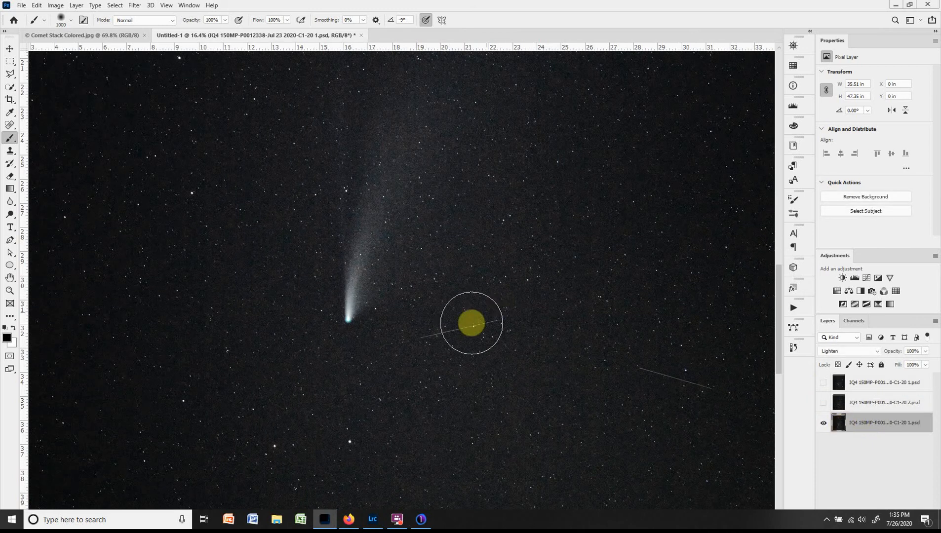
{"action": "left_click", "coordinate": [833, 426]}
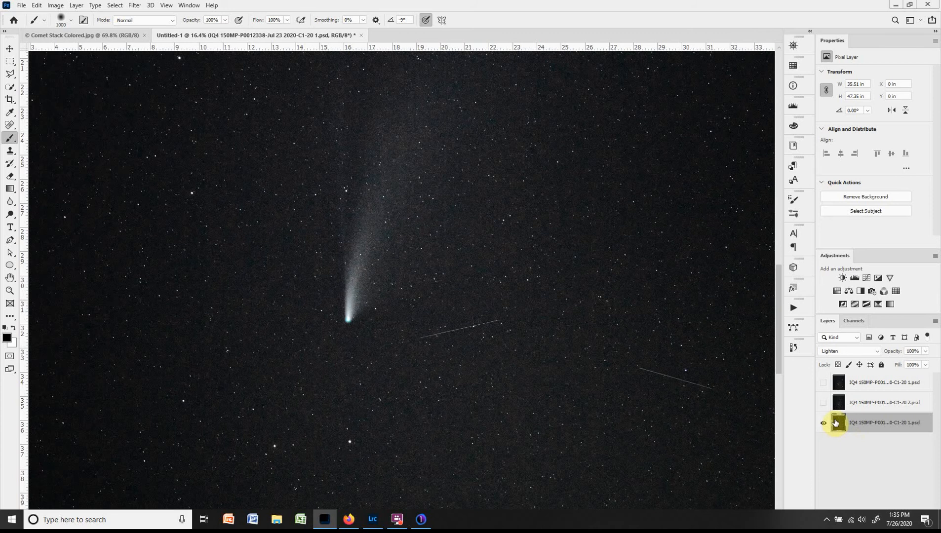
Remove the satellite trail beside the comet head on the bottom layer using the content-aware Spot Healing Brush.
{"action": "key", "text": "j"}
{"action": "scroll", "coordinate": [458, 347], "scroll_direction": "up", "scroll_amount": 2}
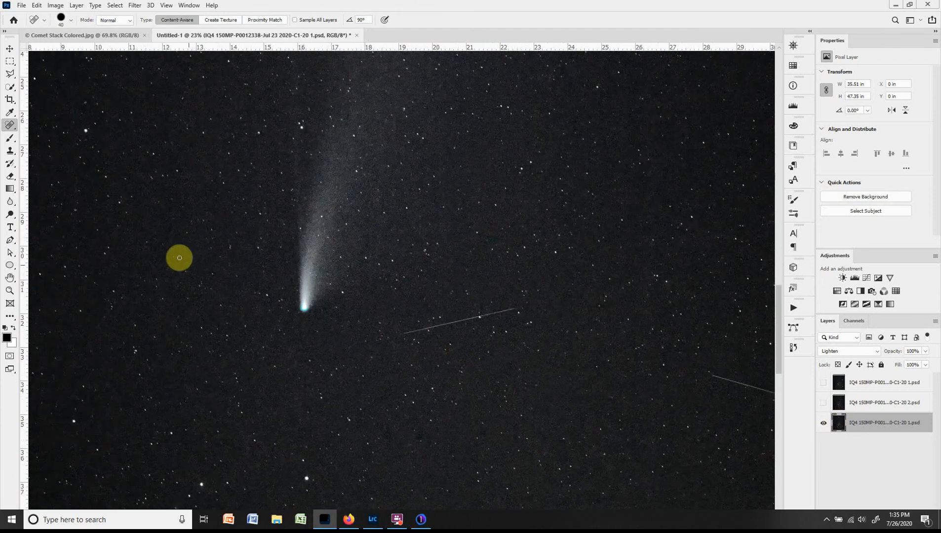
{"action": "scroll", "coordinate": [418, 363], "scroll_direction": "up", "scroll_amount": 2}
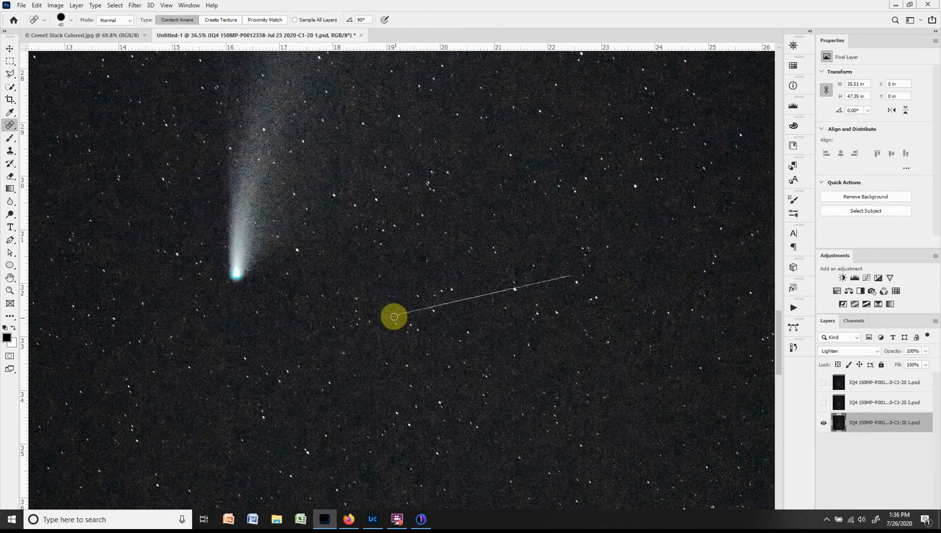
{"action": "left_click", "coordinate": [392, 316]}
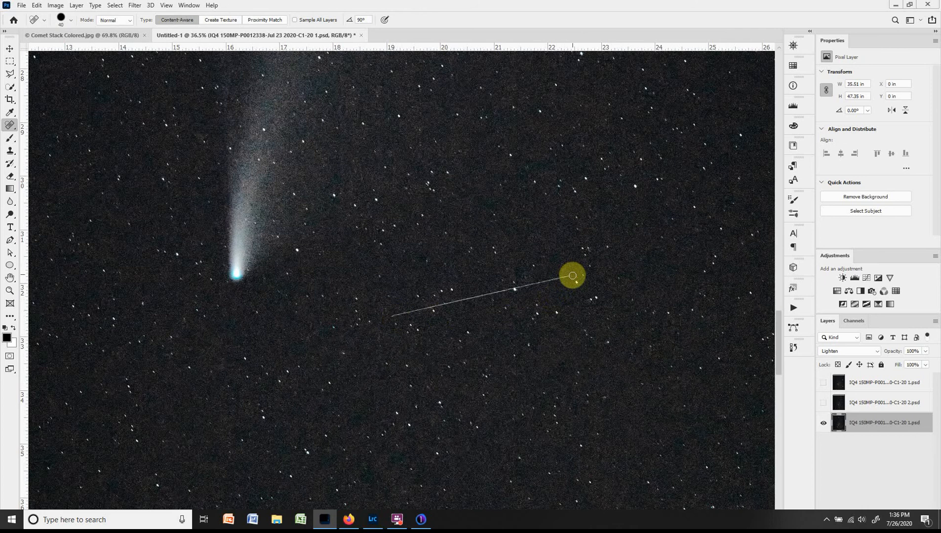
{"action": "left_click", "coordinate": [572, 276], "text": "shift"}
Heal the second, downward-sloping satellite trail near the right edge of the bottom layer.
{"action": "scroll", "coordinate": [620, 359], "scroll_direction": "down", "scroll_amount": 3}
{"action": "left_click_drag", "start_coordinate": [619, 359], "coordinate": [194, 226]}
{"action": "left_click", "coordinate": [344, 238]}
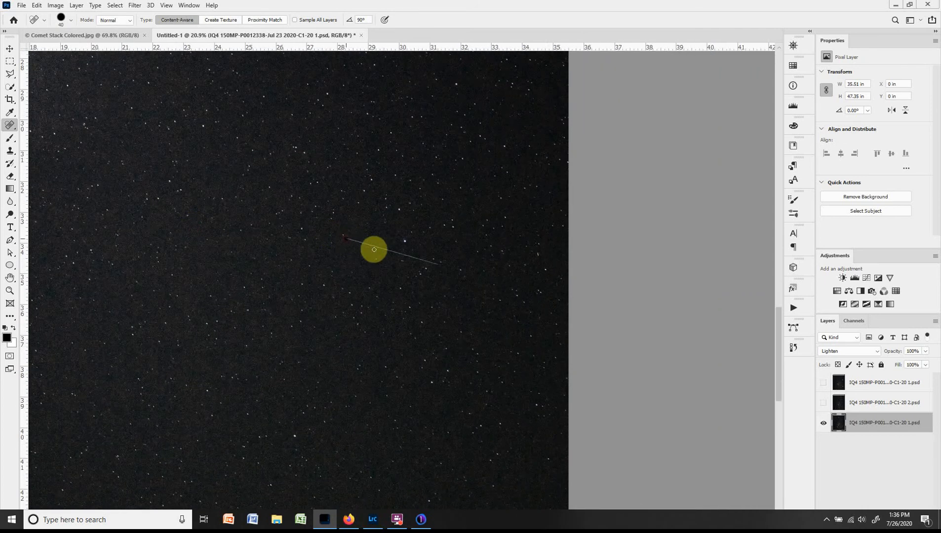
{"action": "left_click", "coordinate": [442, 266], "text": "shift"}
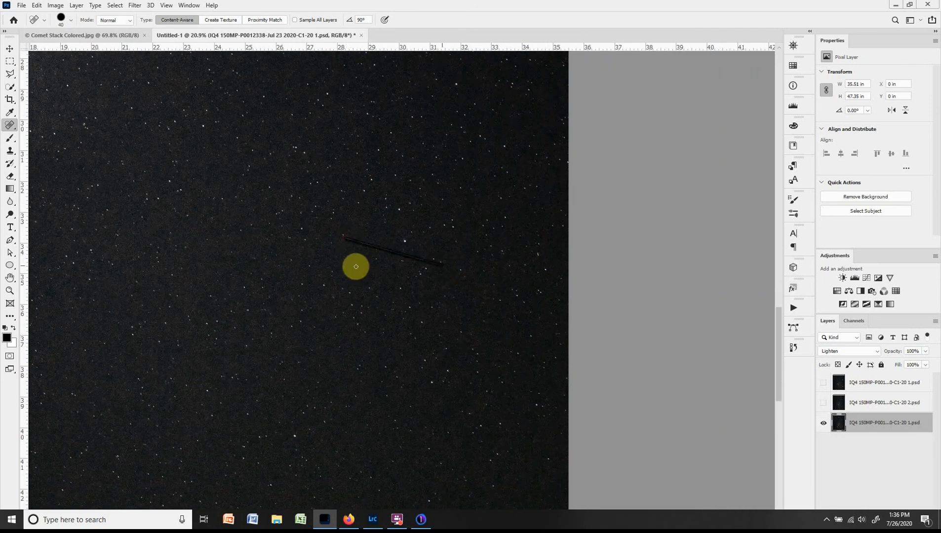
Select and show the middle layer, and heal the satellite trail to the right of the comet head.
{"action": "scroll", "coordinate": [356, 267], "scroll_direction": "down", "scroll_amount": 3}
{"action": "left_click_drag", "start_coordinate": [315, 273], "coordinate": [583, 384]}
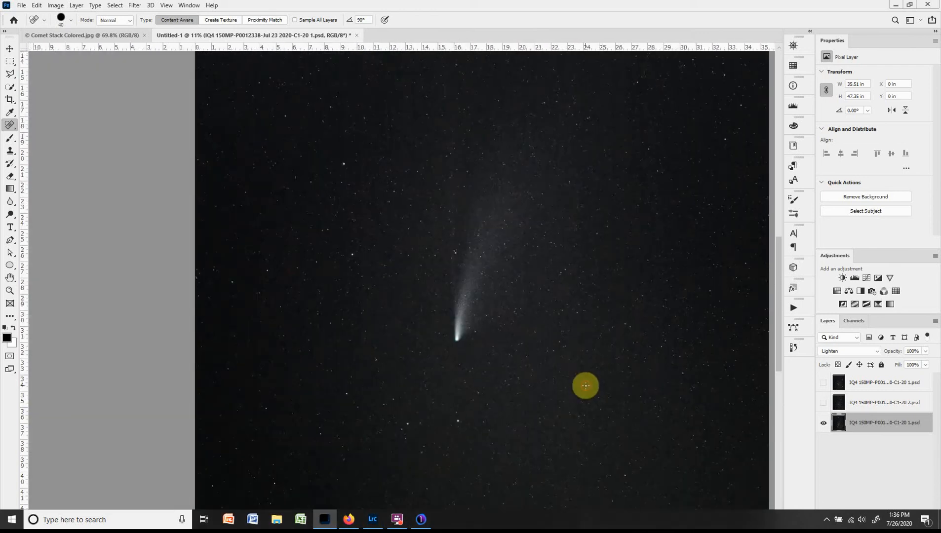
{"action": "left_click", "coordinate": [839, 402]}
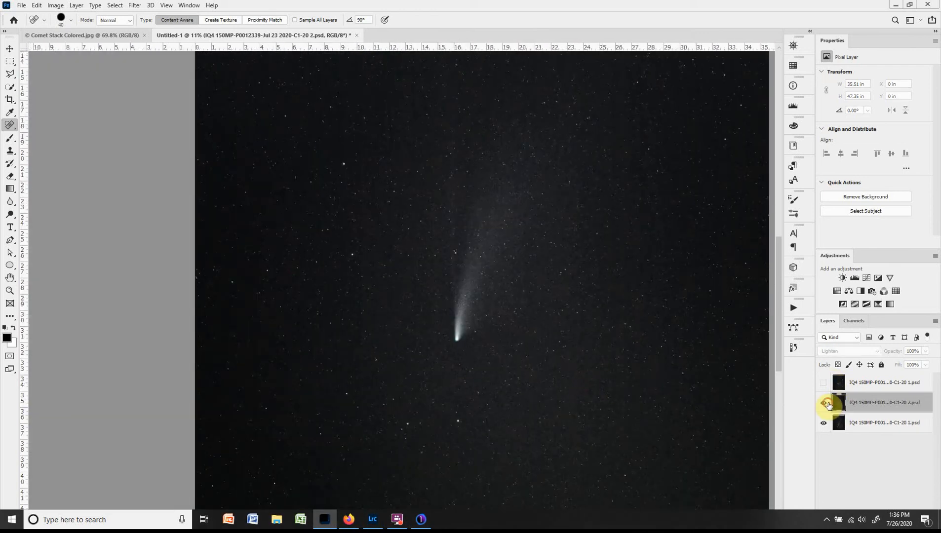
{"action": "left_click", "coordinate": [824, 403]}
{"action": "scroll", "coordinate": [616, 317], "scroll_direction": "up", "scroll_amount": 3}
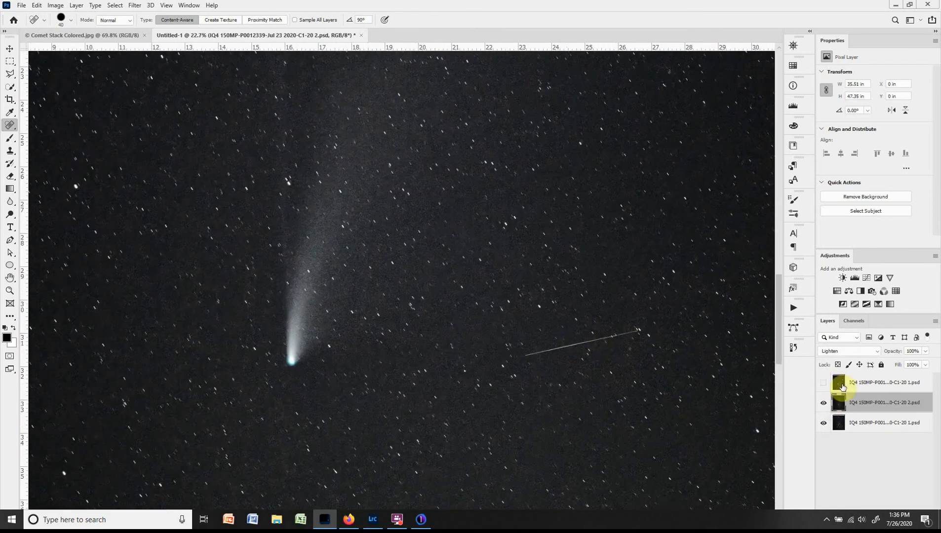
{"action": "left_click", "coordinate": [521, 356]}
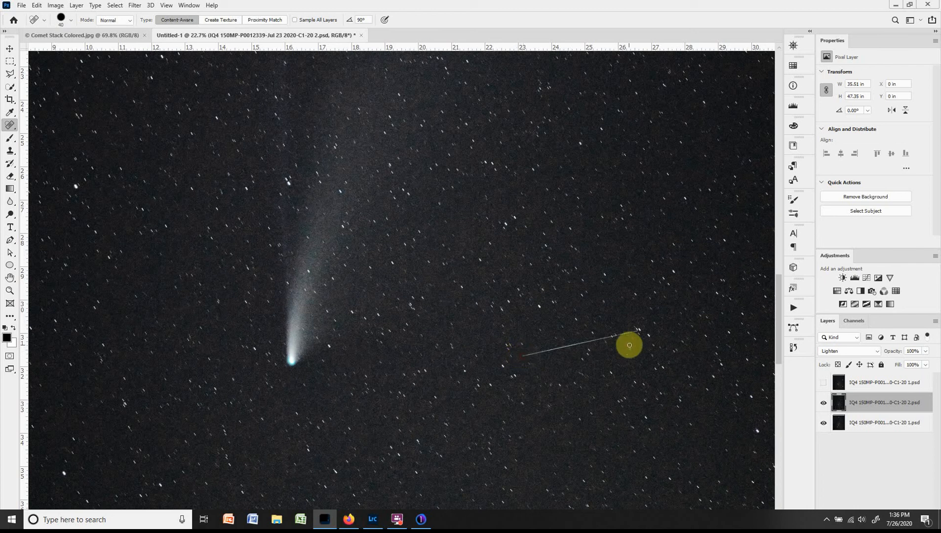
{"action": "left_click", "coordinate": [640, 331], "text": "shift"}
Heal the faint satellite trail near the right edge of the middle layer and check the surrounding sky for leftovers.
{"action": "scroll", "coordinate": [691, 353], "scroll_direction": "down", "scroll_amount": 3}
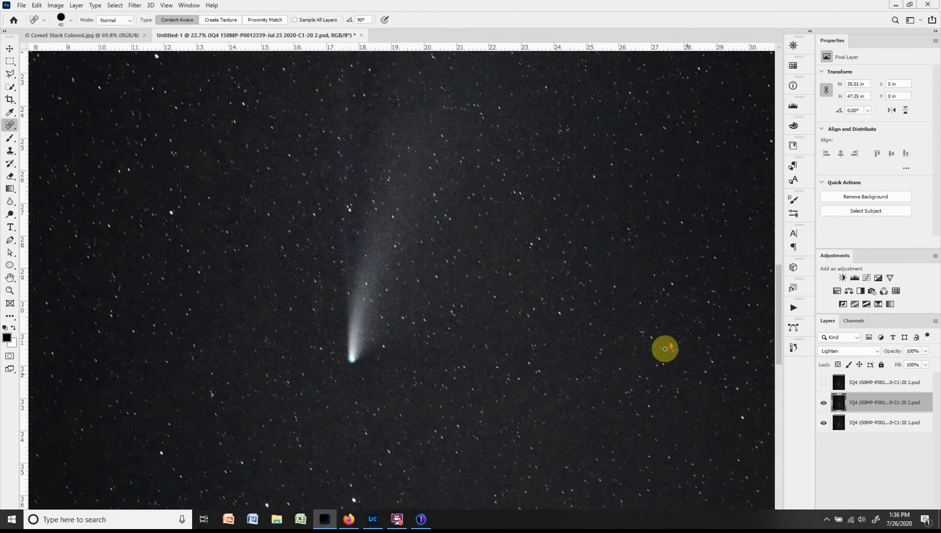
{"action": "left_click_drag", "start_coordinate": [584, 312], "coordinate": [502, 273]}
{"action": "scroll", "coordinate": [588, 306], "scroll_direction": "up", "scroll_amount": 2}
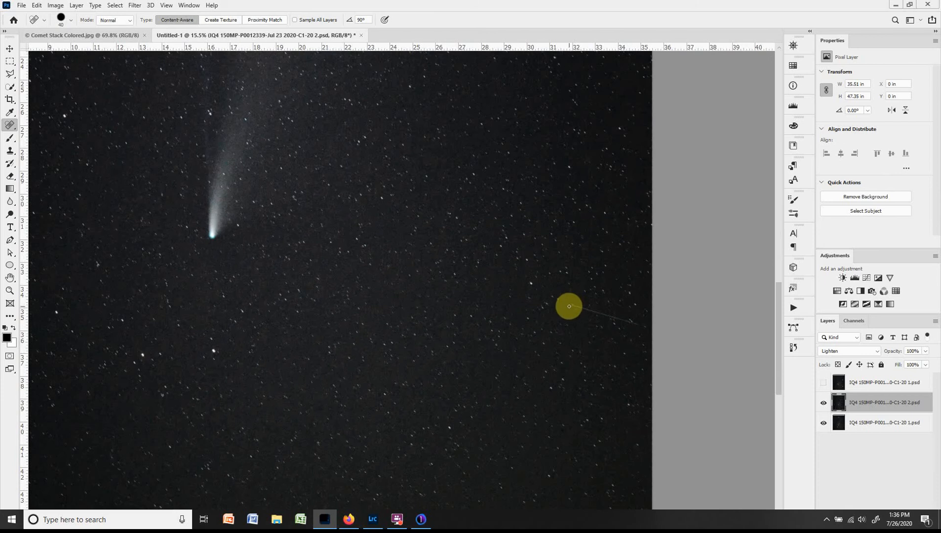
{"action": "left_click", "coordinate": [642, 327], "text": "shift"}
{"action": "scroll", "coordinate": [406, 275], "scroll_direction": "down", "scroll_amount": 1}
{"action": "scroll", "coordinate": [406, 275], "scroll_direction": "down", "scroll_amount": 1}
{"action": "scroll", "coordinate": [432, 294], "scroll_direction": "up", "scroll_amount": 3}
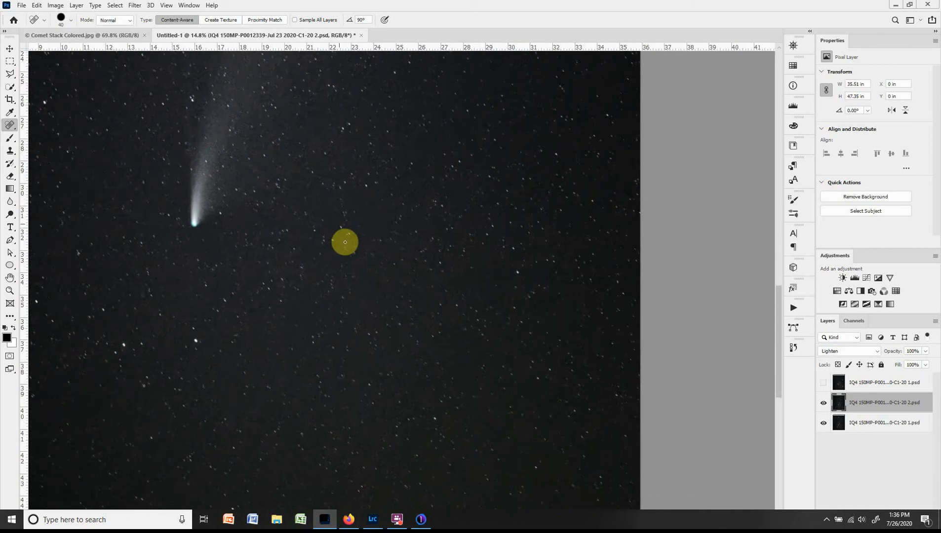
{"action": "scroll", "coordinate": [324, 232], "scroll_direction": "up", "scroll_amount": 5}
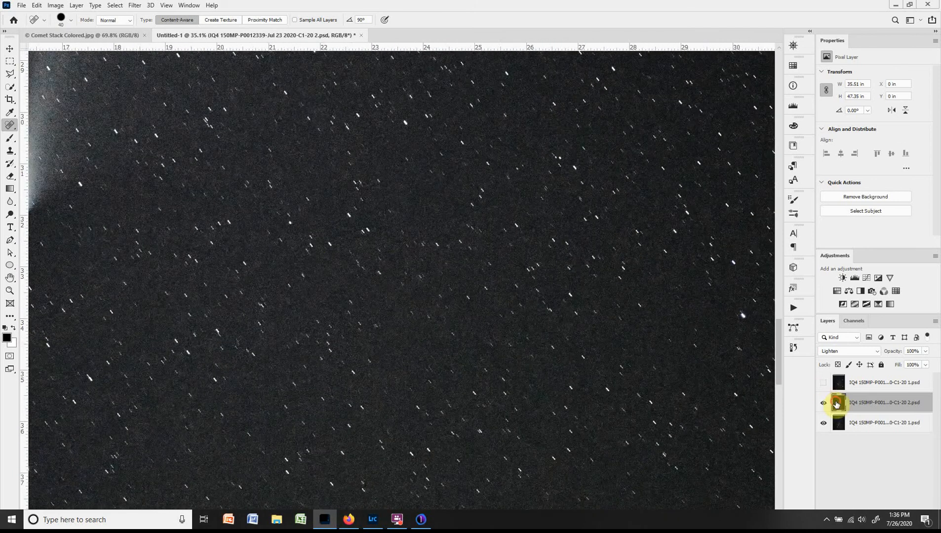
Align the middle layer's stars with the bottom layer by moving it to about X -0.03 in and Y -0.03 in.
{"action": "key", "text": "v"}
{"action": "left_click_drag", "start_coordinate": [484, 288], "coordinate": [485, 286]}
{"action": "left_click_drag", "start_coordinate": [484, 286], "coordinate": [483, 286]}
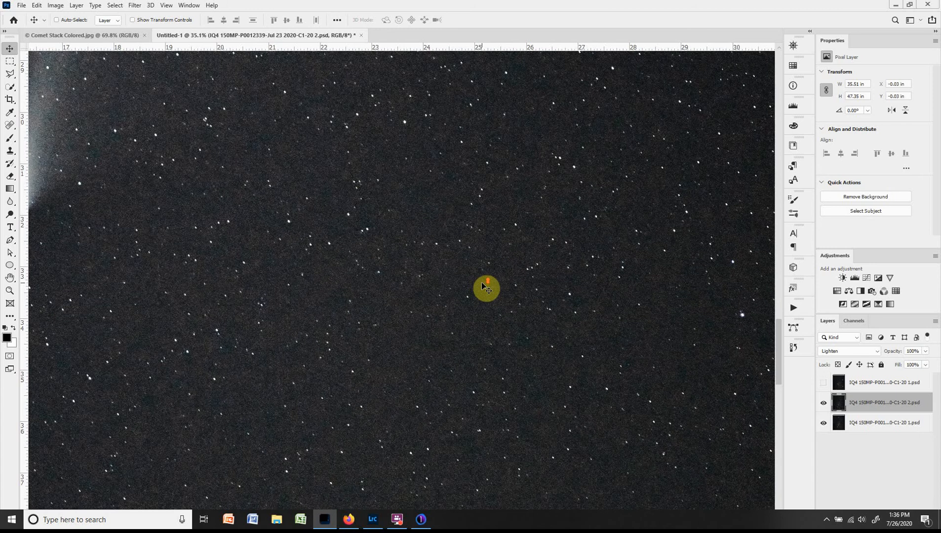
{"action": "scroll", "coordinate": [483, 287], "scroll_direction": "up", "scroll_amount": 1}
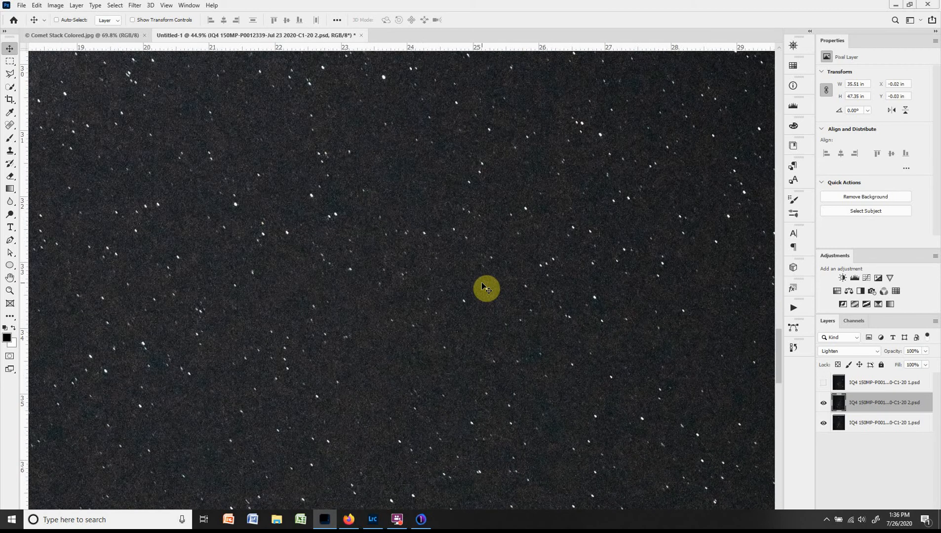
{"action": "key", "text": "Left"}
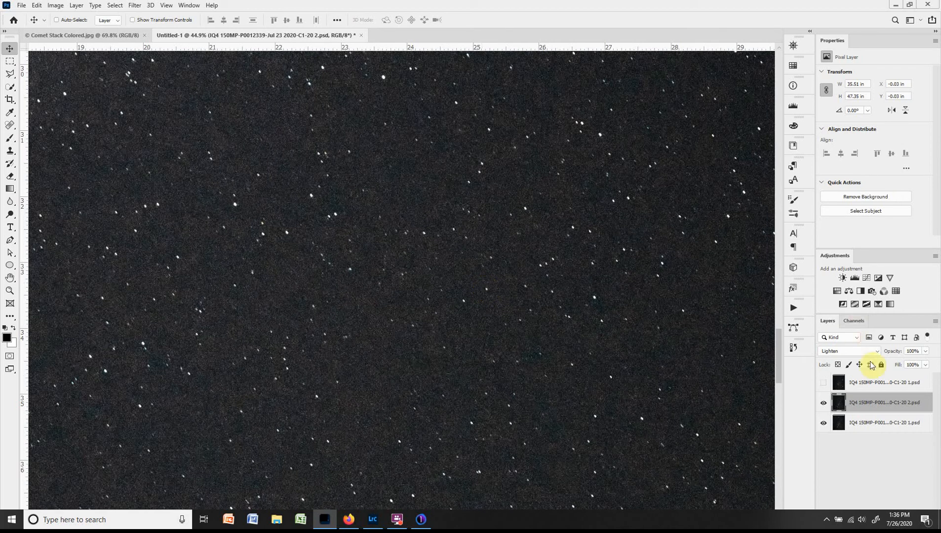
Hide the middle layer, and show and select the top layer.
{"action": "scroll", "coordinate": [569, 348], "scroll_direction": "down", "scroll_amount": 5}
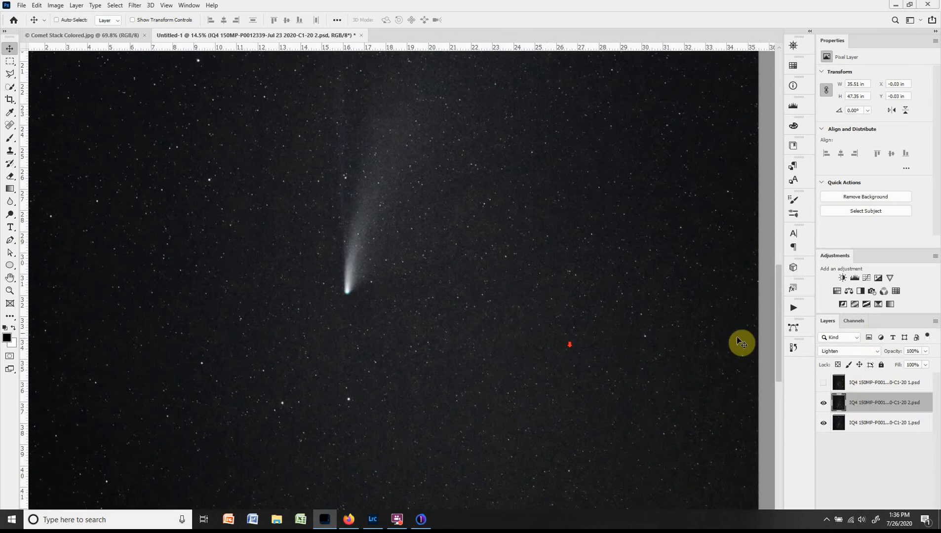
{"action": "left_click", "coordinate": [824, 402]}
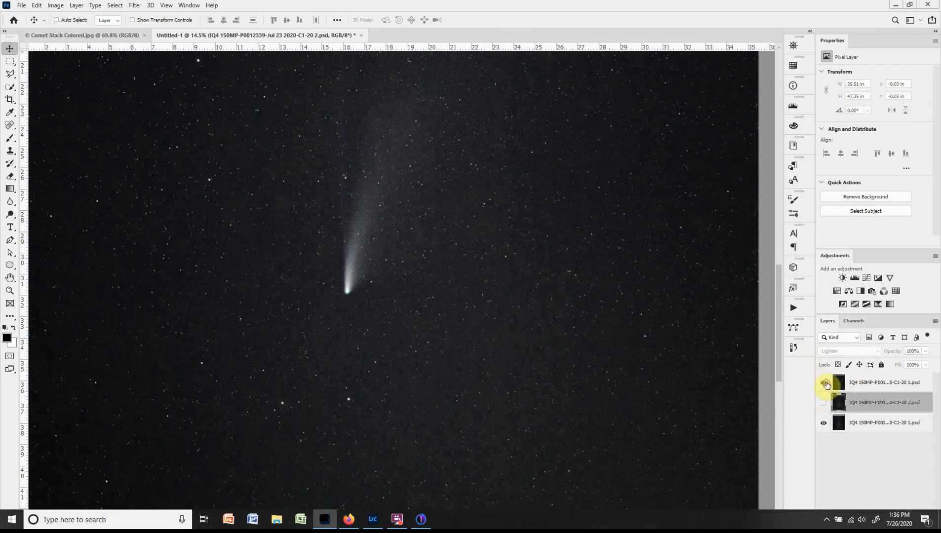
{"action": "left_click", "coordinate": [824, 384]}
{"action": "left_click", "coordinate": [839, 383]}
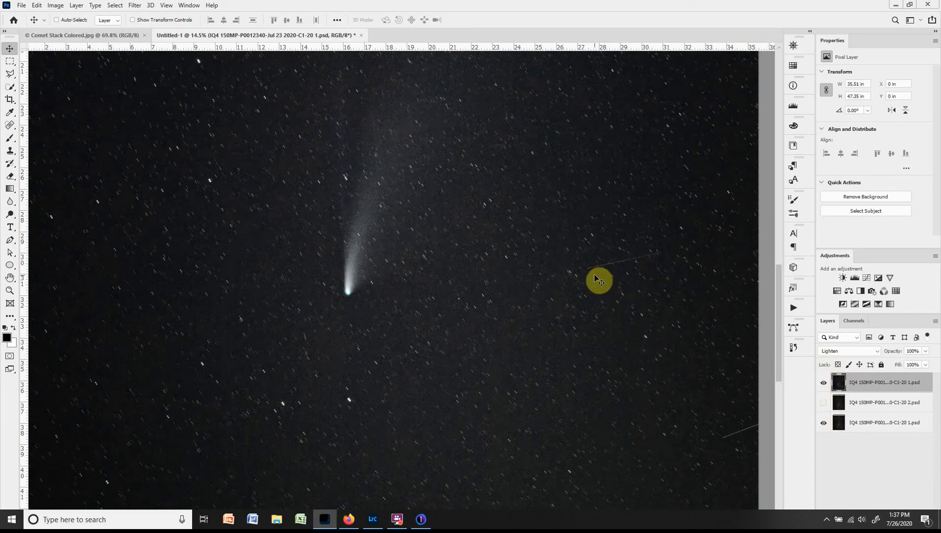
Heal both satellite trails on the top layer, one to the right of the comet head and one at the image's right edge.
{"action": "scroll", "coordinate": [597, 284], "scroll_direction": "up", "scroll_amount": 3}
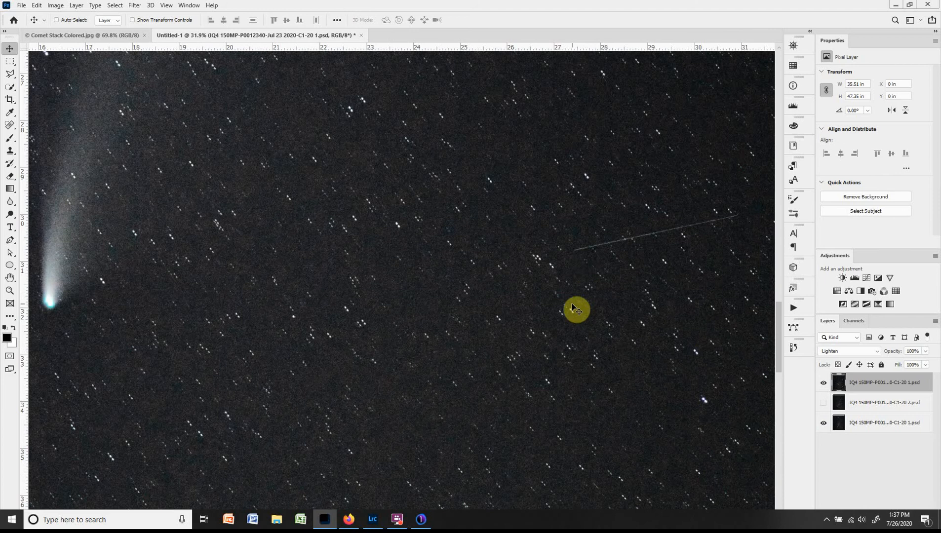
{"action": "key", "text": "j"}
{"action": "mouse_move", "coordinate": [586, 272]}
{"action": "left_mouse_down"}
{"action": "mouse_move", "coordinate": [454, 283]}
{"action": "mouse_move", "coordinate": [447, 263]}
{"action": "mouse_move", "coordinate": [617, 226]}
{"action": "left_mouse_up"}
{"action": "left_click_drag", "start_coordinate": [615, 332], "coordinate": [341, 149]}
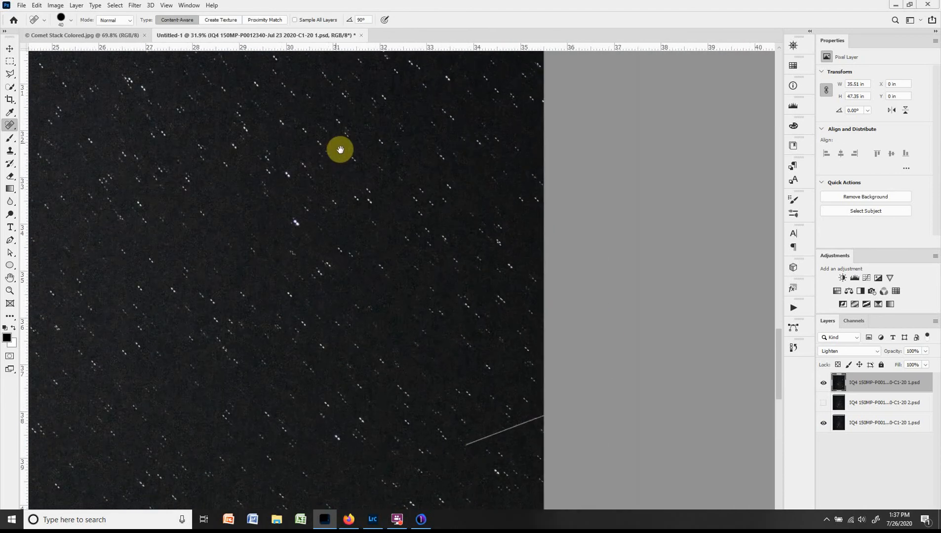
{"action": "left_click", "coordinate": [467, 447]}
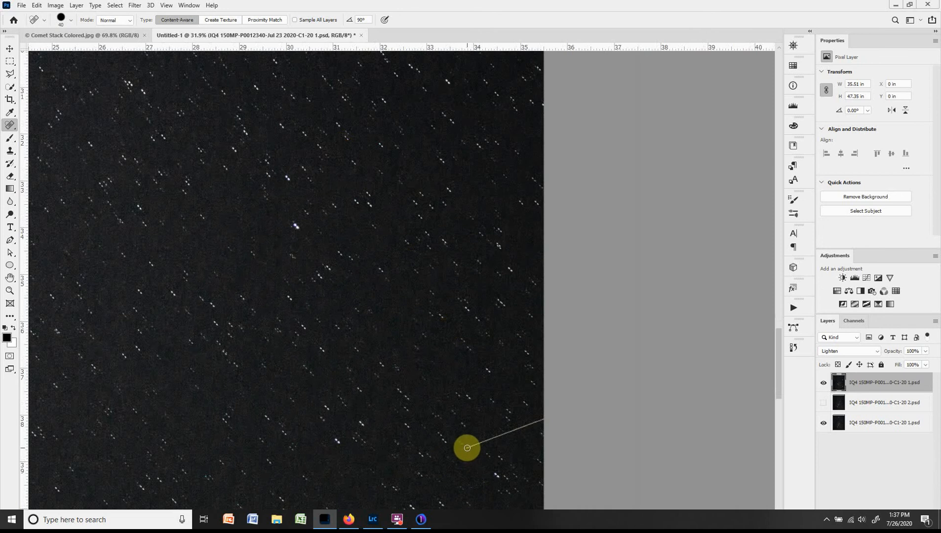
{"action": "left_click", "coordinate": [546, 417], "text": "shift"}
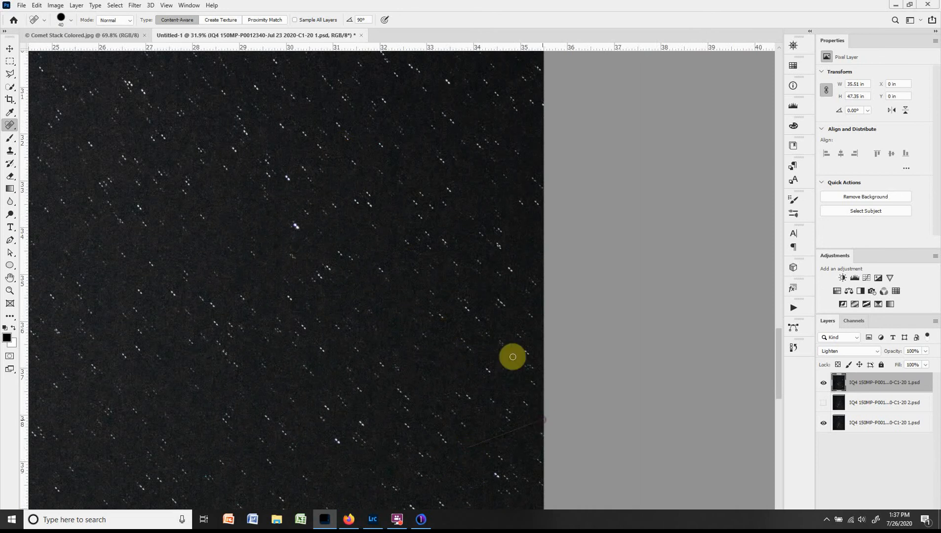
{"action": "mouse_move", "coordinate": [353, 311]}
{"action": "left_mouse_down"}
{"action": "mouse_move", "coordinate": [374, 319]}
{"action": "mouse_move", "coordinate": [353, 311]}
{"action": "left_mouse_up"}
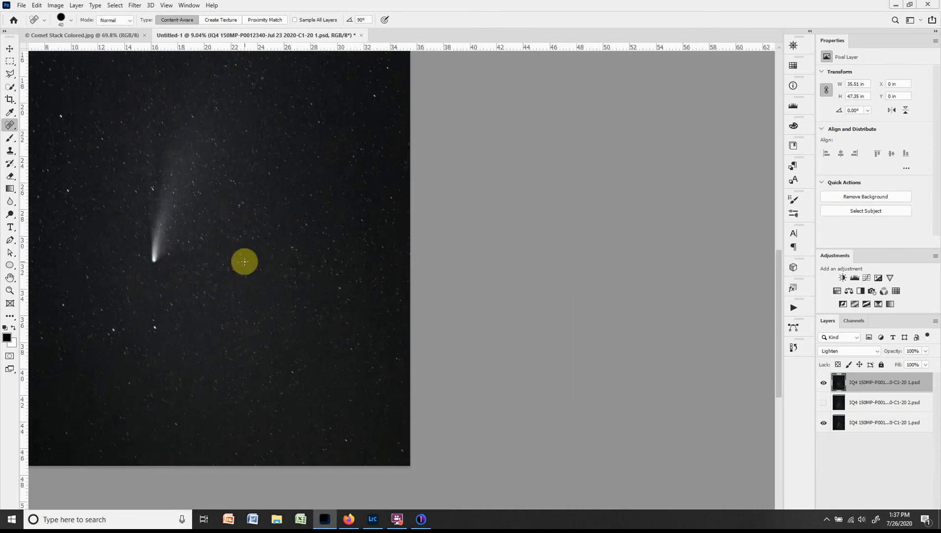
Align the top layer's stars and comet head with the bottom layer, moving it to about X -0.04 in and Y -0.08 in.
{"action": "left_click_drag", "start_coordinate": [244, 262], "coordinate": [393, 346]}
{"action": "scroll", "coordinate": [338, 357], "scroll_direction": "up", "scroll_amount": 5}
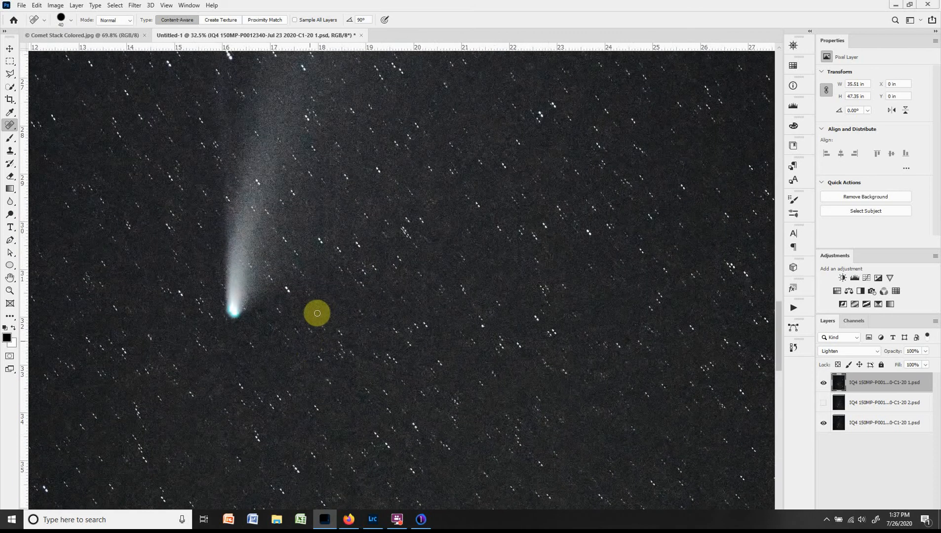
{"action": "scroll", "coordinate": [319, 303], "scroll_direction": "up", "scroll_amount": 2}
{"action": "key", "text": "v"}
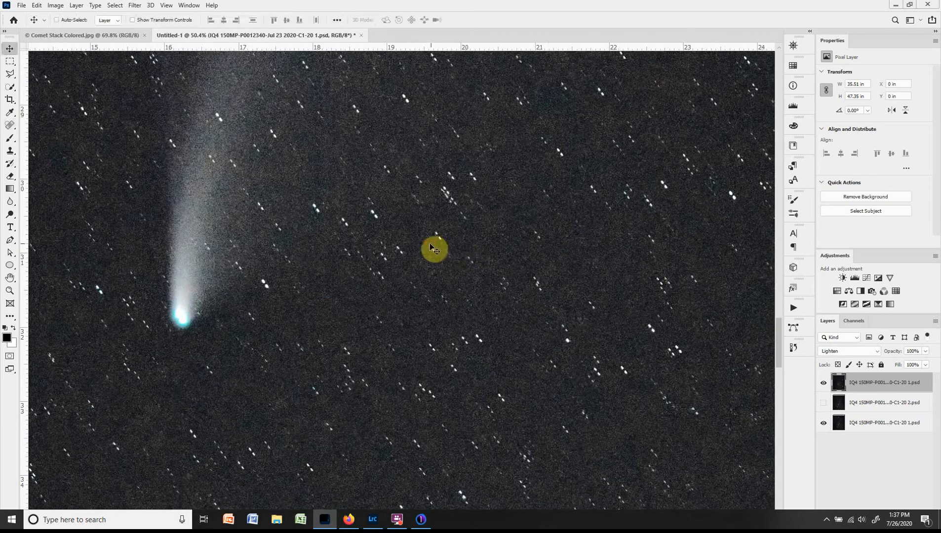
{"action": "left_click_drag", "start_coordinate": [435, 248], "coordinate": [428, 241]}
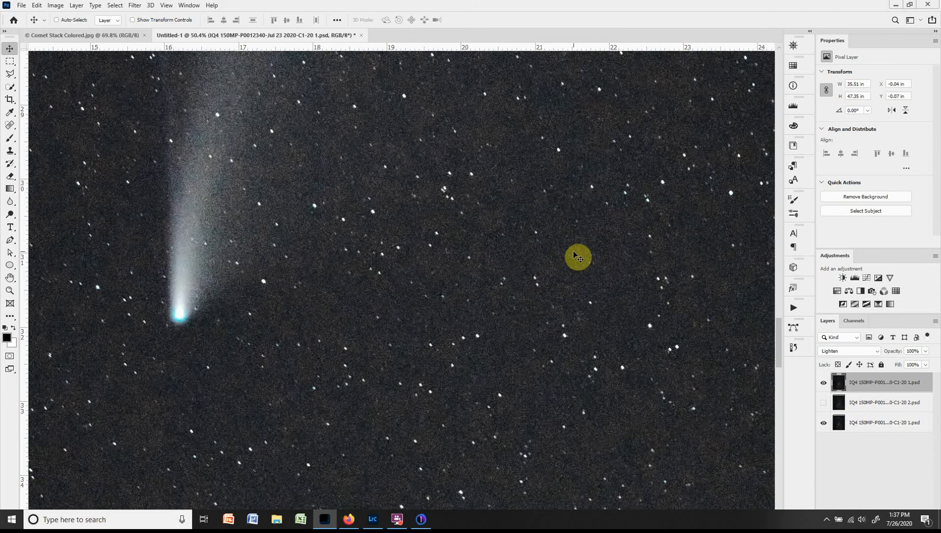
Show the middle layer again and select all three exposure layers.
{"action": "scroll", "coordinate": [498, 239], "scroll_direction": "down", "scroll_amount": 10}
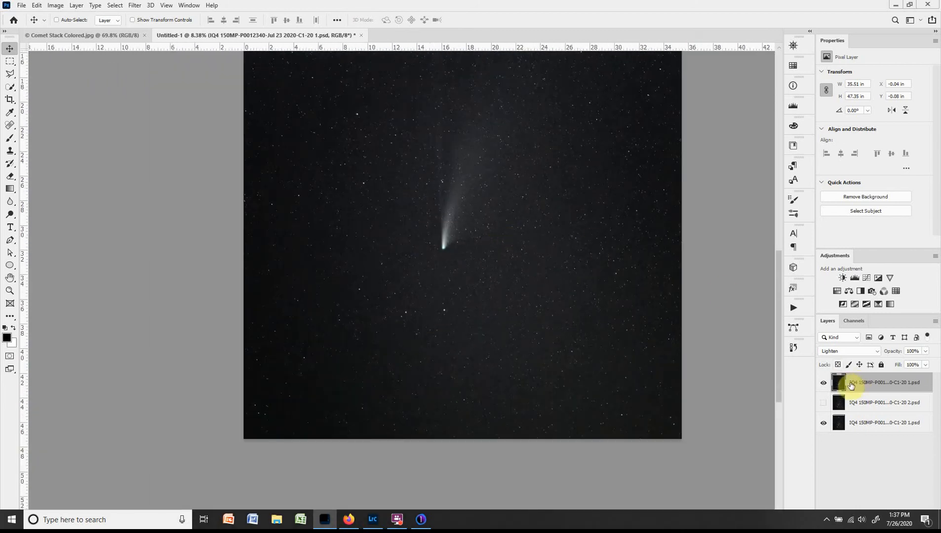
{"action": "left_click", "coordinate": [824, 404]}
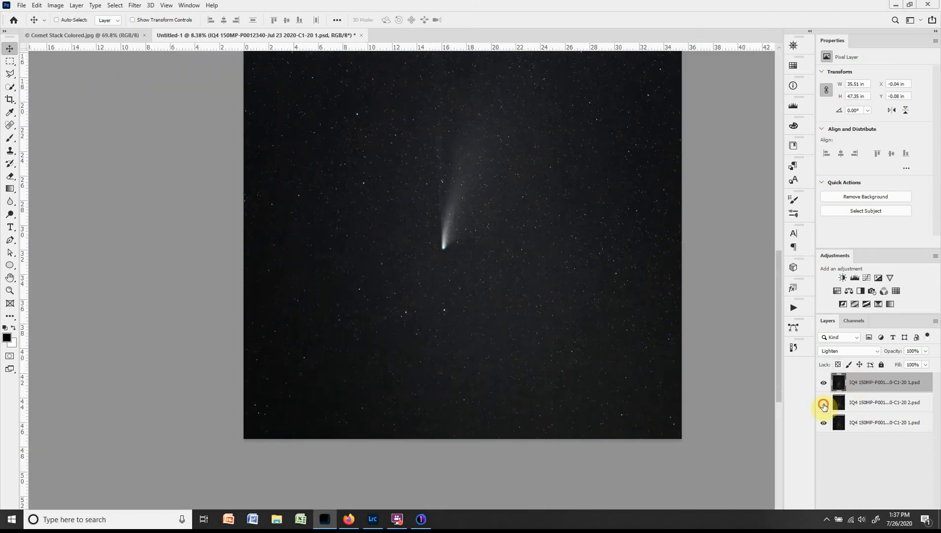
{"action": "left_click", "coordinate": [877, 423], "text": "shift"}
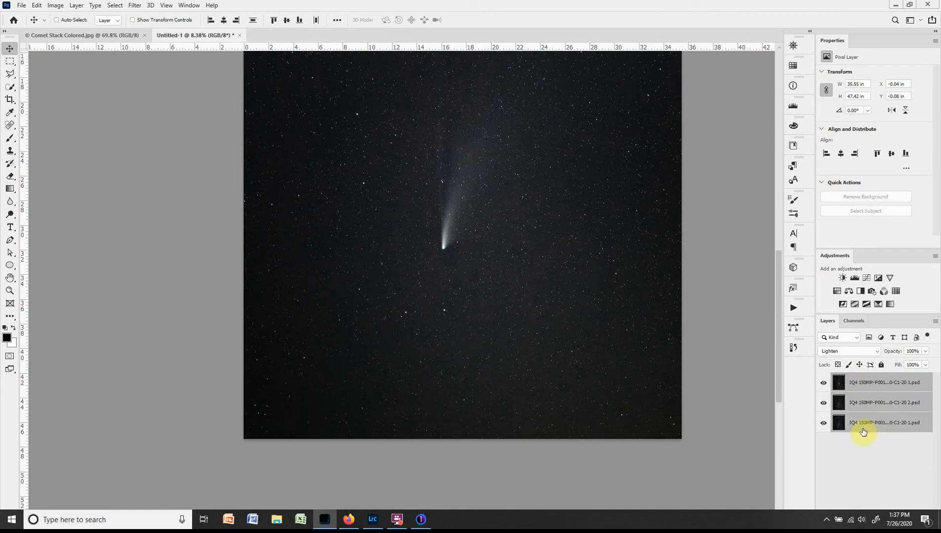
Try converting the three Lighten-blended layers to one smart object, and undo the conversion.
{"action": "right_click", "coordinate": [926, 385]}
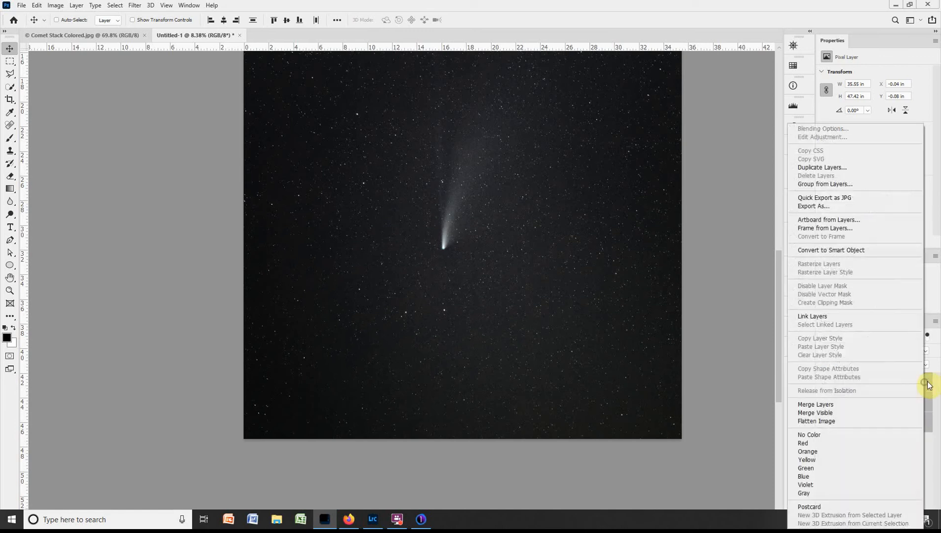
{"action": "left_click", "coordinate": [857, 251]}
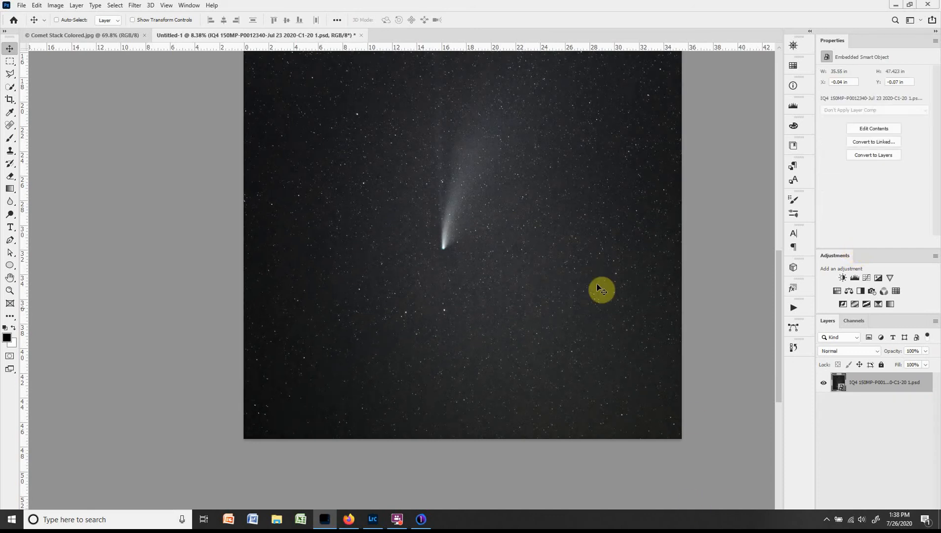
{"action": "scroll", "coordinate": [602, 291], "scroll_direction": "up", "scroll_amount": 5}
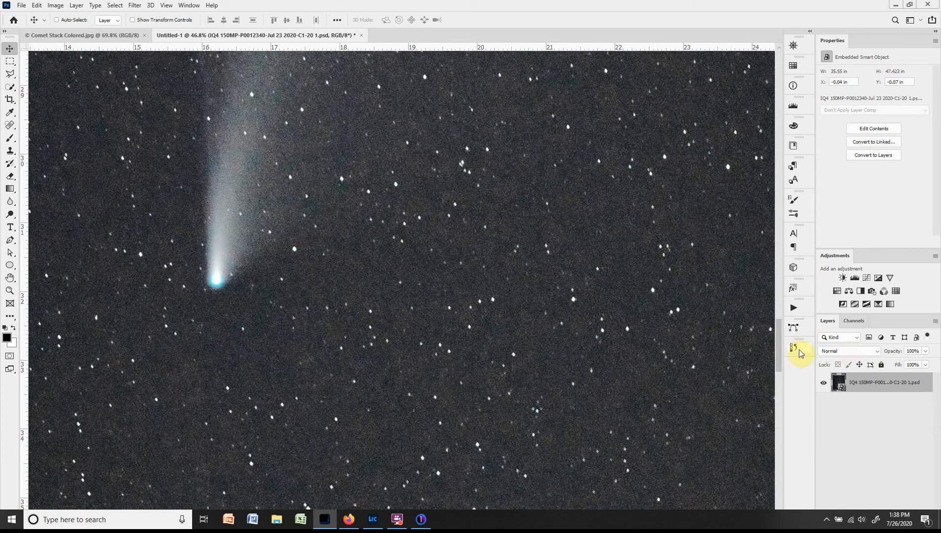
{"action": "key", "text": "ctrl+z"}
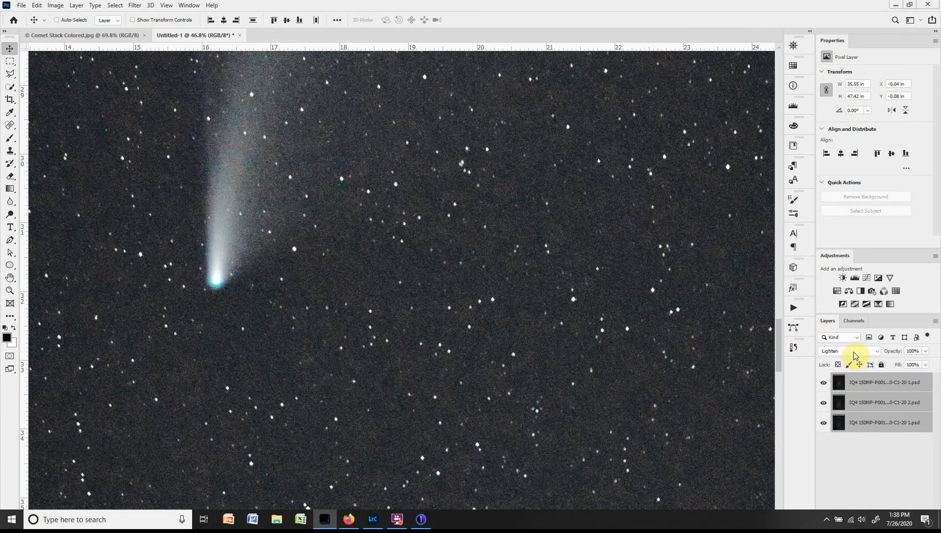
Set the blend mode of all three selected layers to Normal and convert them to a single smart object.
{"action": "left_click", "coordinate": [854, 352]}
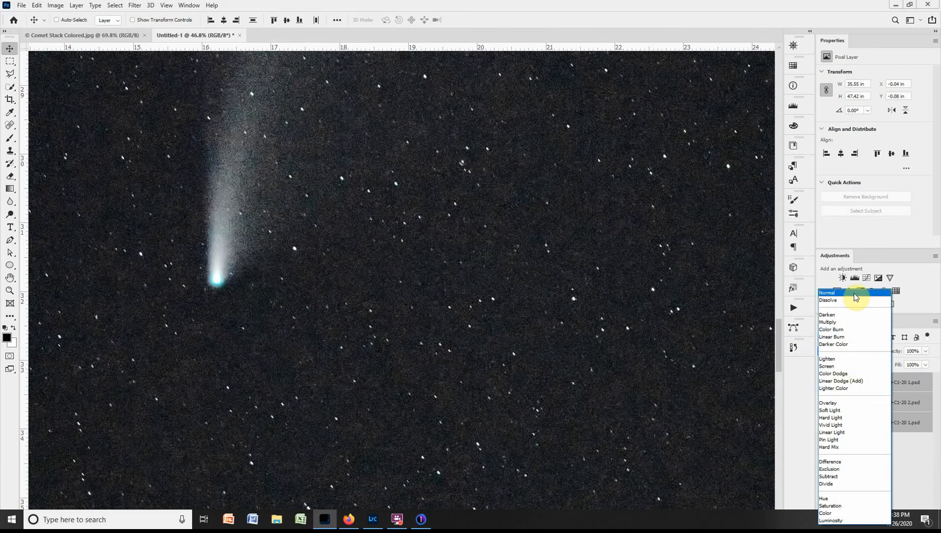
{"action": "left_click", "coordinate": [854, 294]}
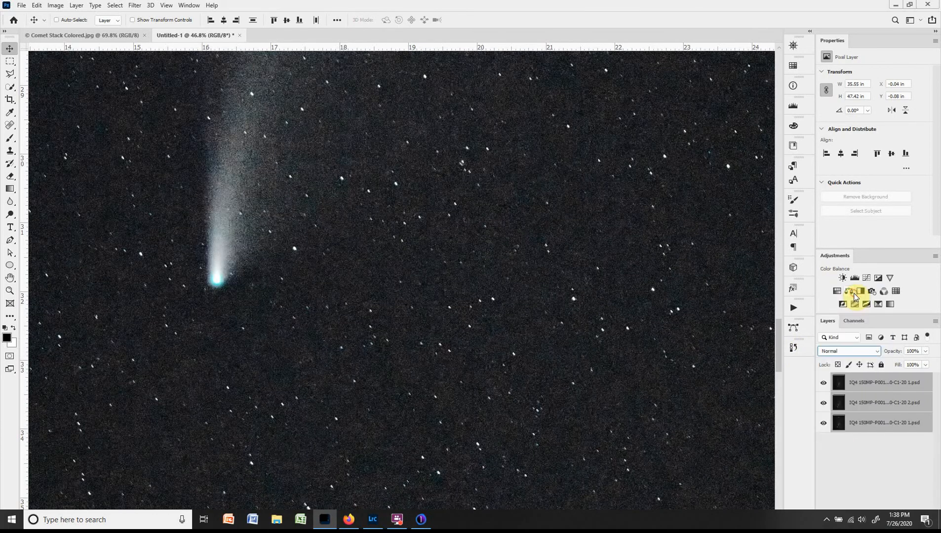
{"action": "right_click", "coordinate": [925, 382]}
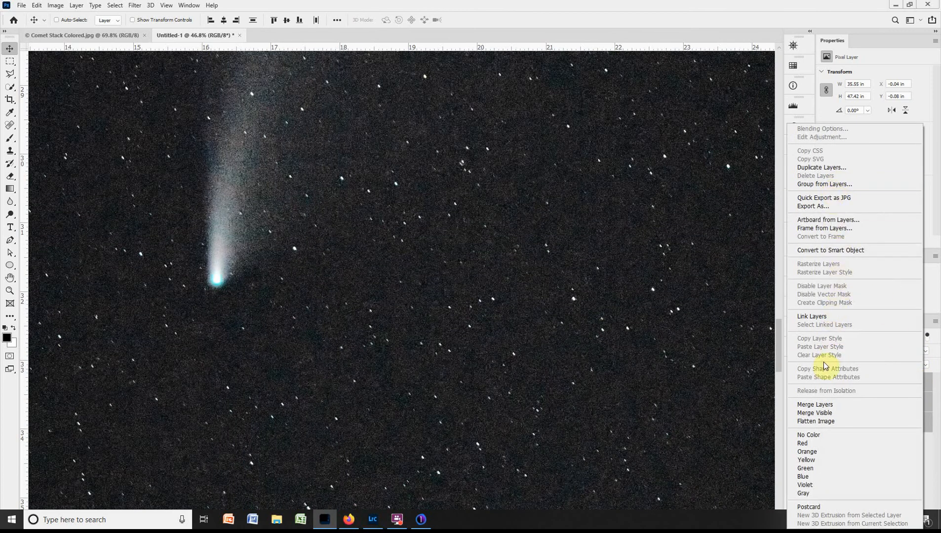
{"action": "left_click", "coordinate": [832, 250]}
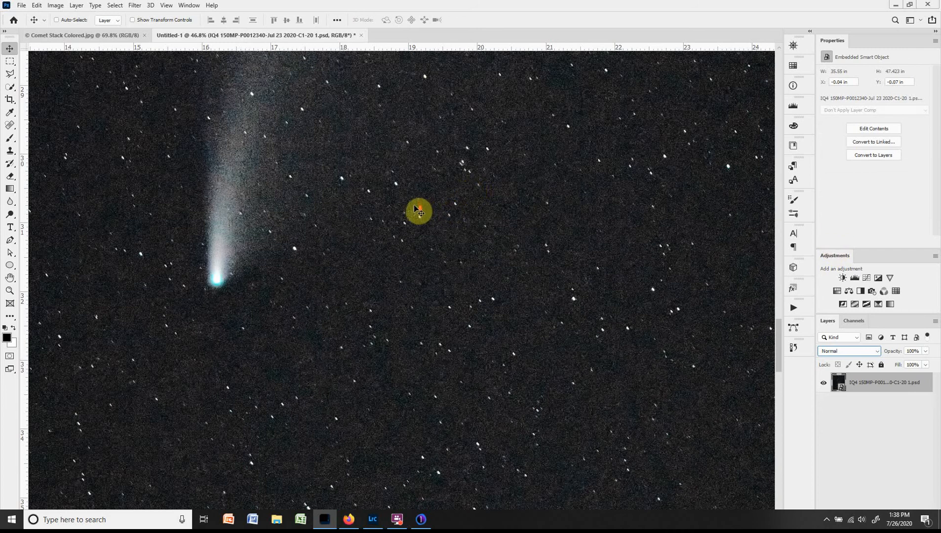
Apply the Mean stack mode to the smart object.
{"action": "left_click_drag", "start_coordinate": [419, 210], "coordinate": [512, 275]}
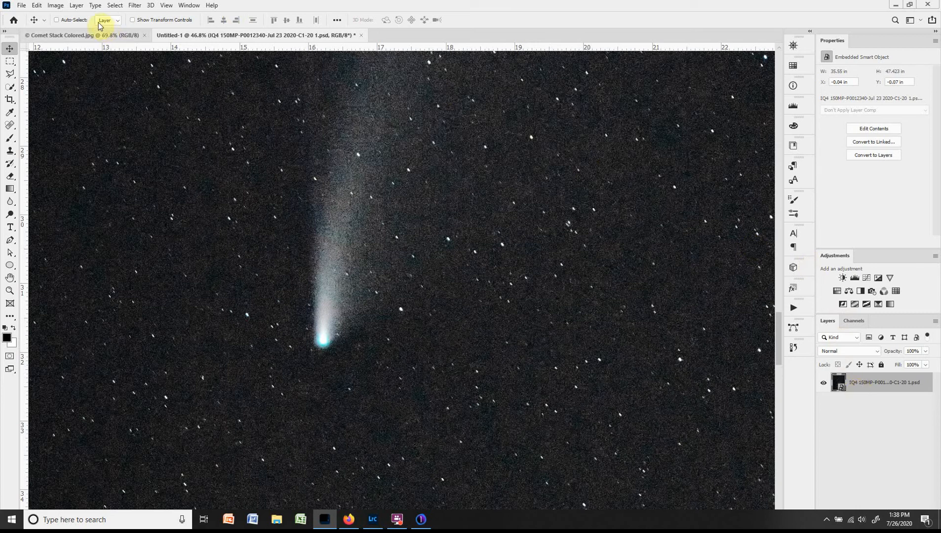
{"action": "left_click", "coordinate": [78, 6]}
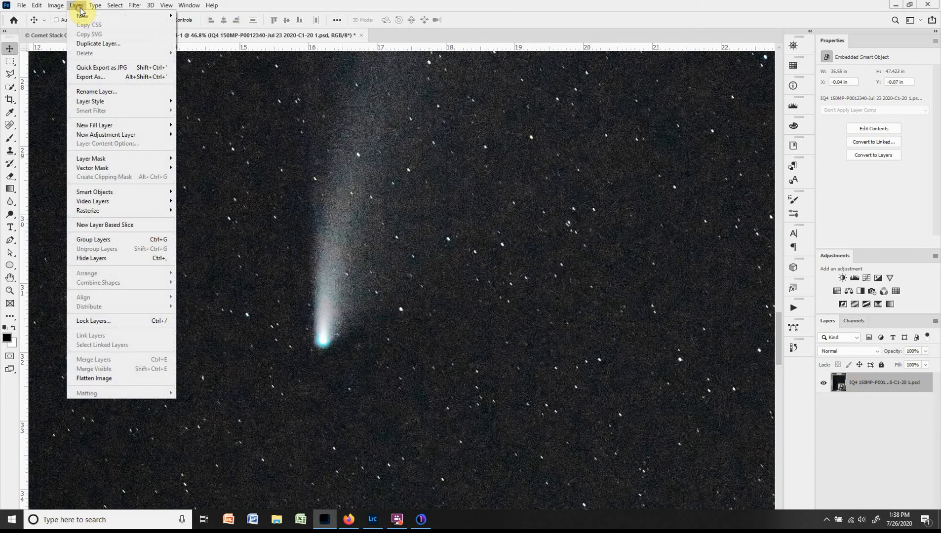
{"action": "mouse_move", "coordinate": [105, 194]}
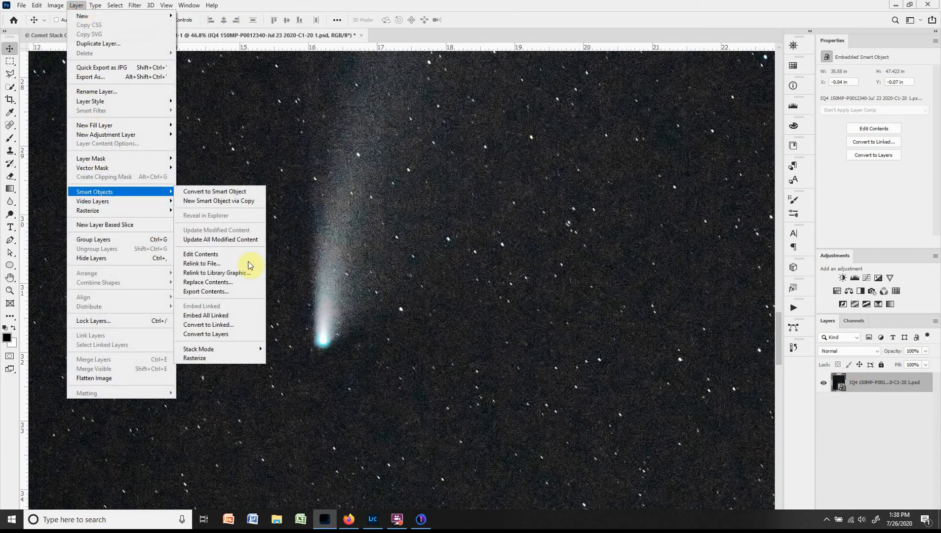
{"action": "mouse_move", "coordinate": [238, 353]}
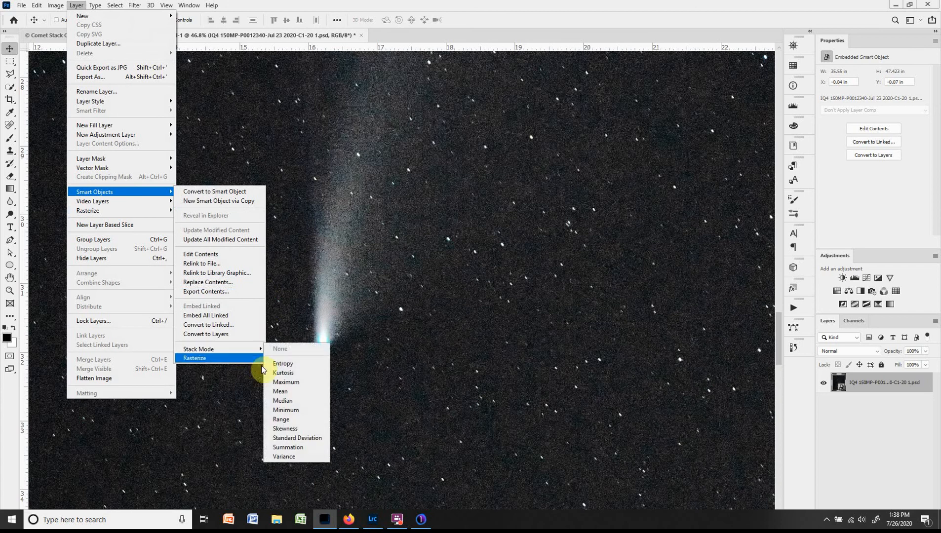
{"action": "left_click", "coordinate": [297, 392]}
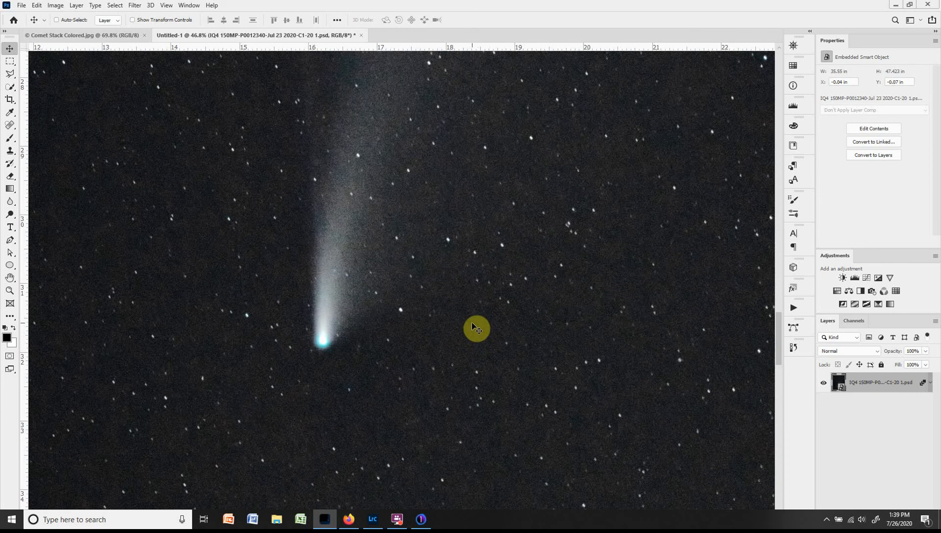
Reposition the mean-stacked smart object at about X 0.07 in and Y 0.45 in while inspecting the comet head up close.
{"action": "scroll", "coordinate": [468, 304], "scroll_direction": "up", "scroll_amount": 5}
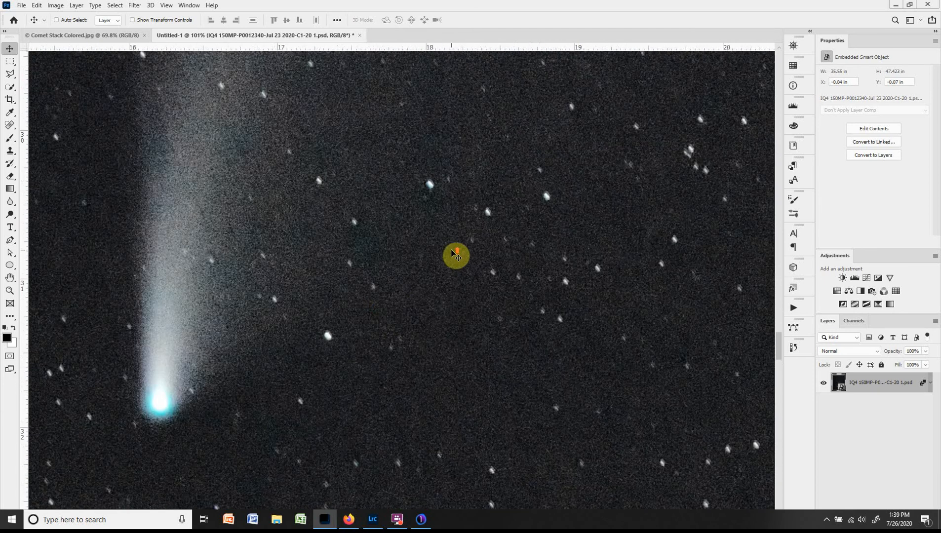
{"action": "left_click_drag", "start_coordinate": [380, 319], "coordinate": [526, 280]}
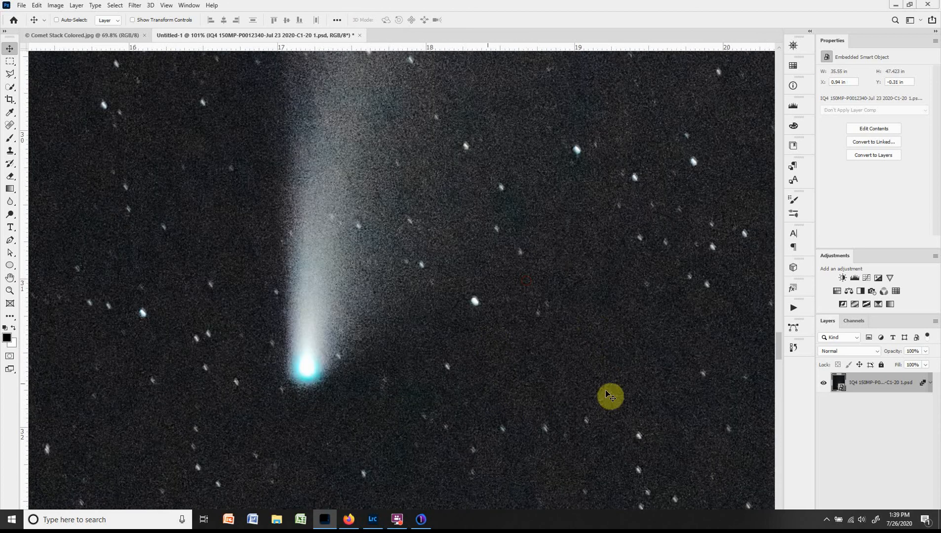
{"action": "scroll", "coordinate": [585, 329], "scroll_direction": "down", "scroll_amount": 1}
{"action": "left_click_drag", "start_coordinate": [588, 269], "coordinate": [487, 352]}
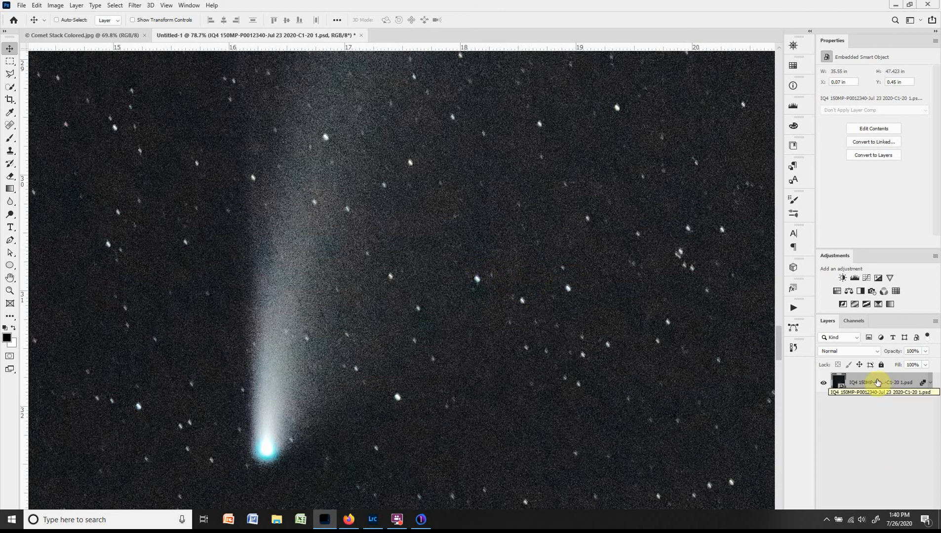
Duplicate the mean-stacked smart object layer and view the comet's tail and nearby stars more closely.
{"action": "key", "text": "ctrl"}
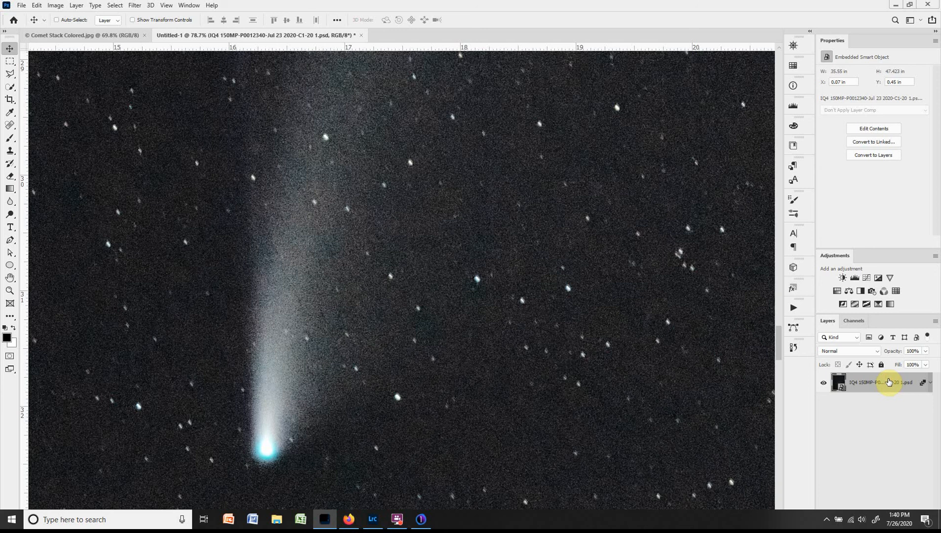
{"action": "key", "text": "ctrl+j"}
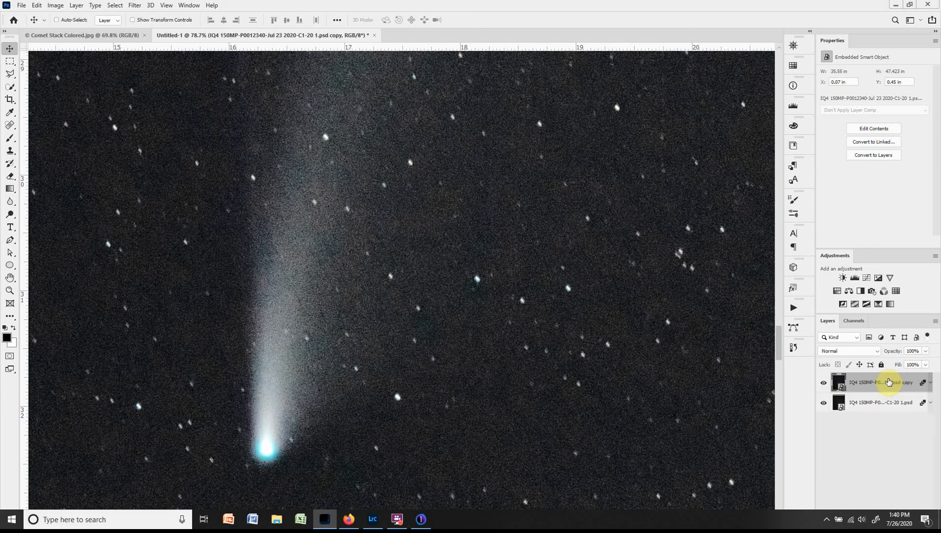
{"action": "scroll", "coordinate": [649, 301], "scroll_direction": "up", "scroll_amount": 2}
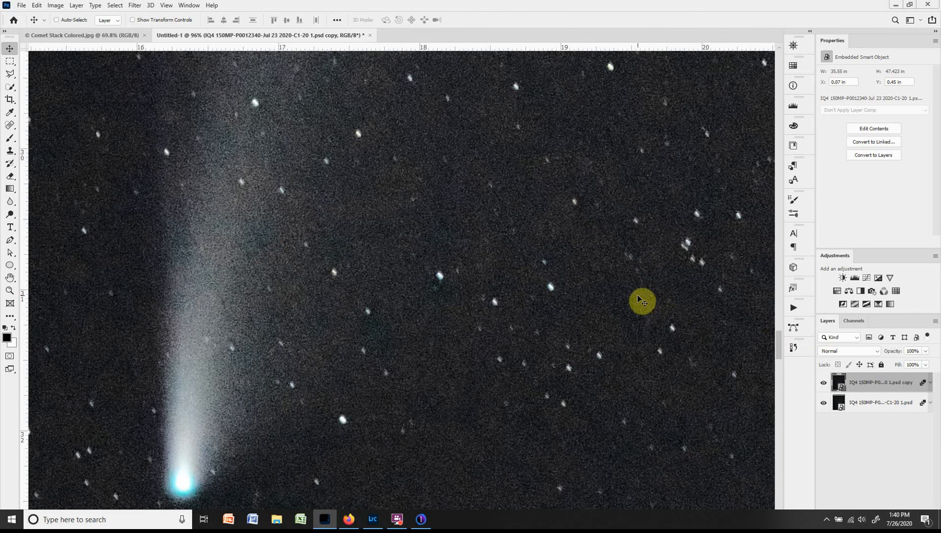
Set the duplicate layer's blend mode to Darken and nudge it slightly up and left to X 0.06 in, Y 0.44 in.
{"action": "left_click", "coordinate": [838, 349]}
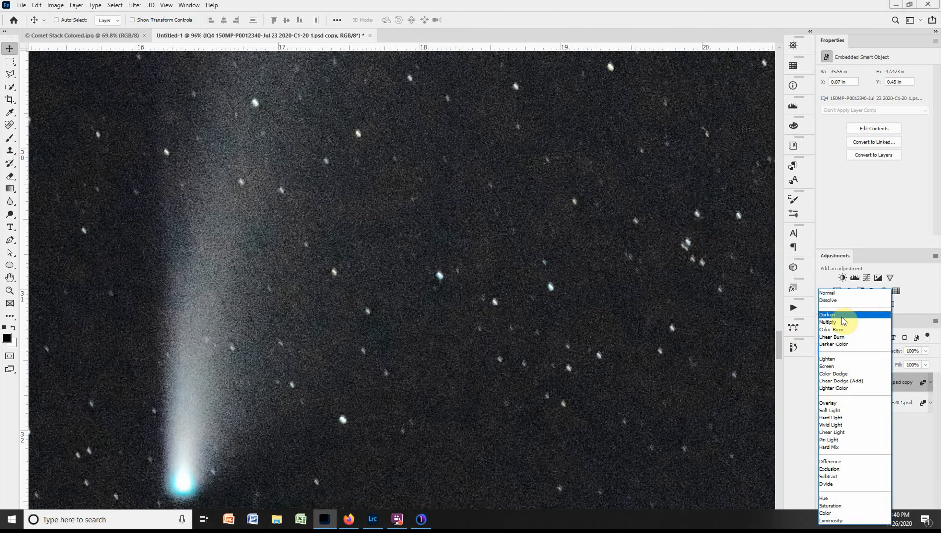
{"action": "left_click", "coordinate": [834, 315]}
{"action": "left_click", "coordinate": [592, 285]}
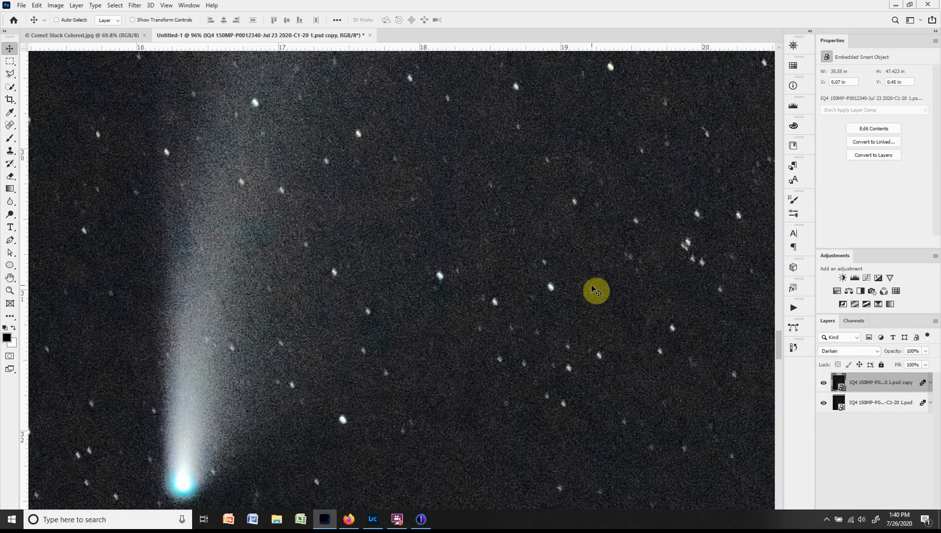
{"action": "key", "text": "Left"}
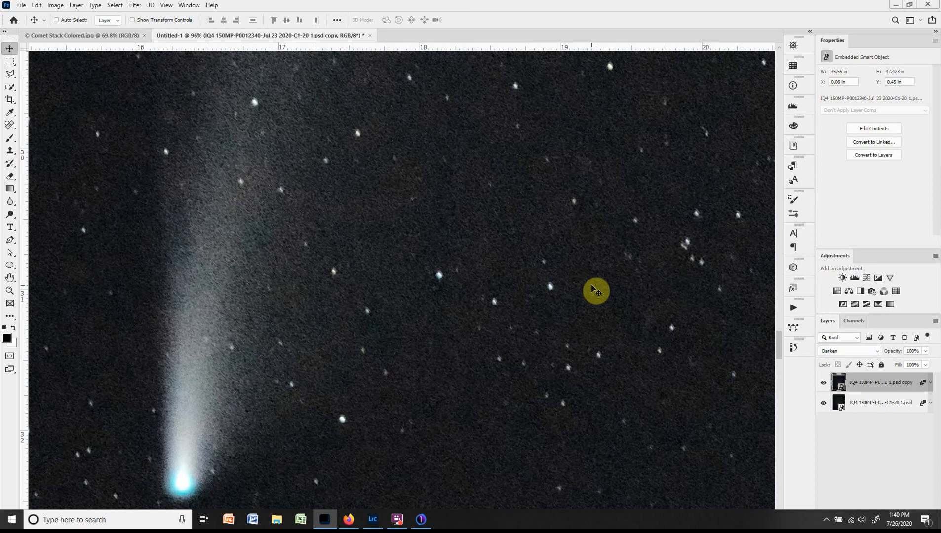
{"action": "key", "text": "Up"}
{"action": "key", "text": "Left"}
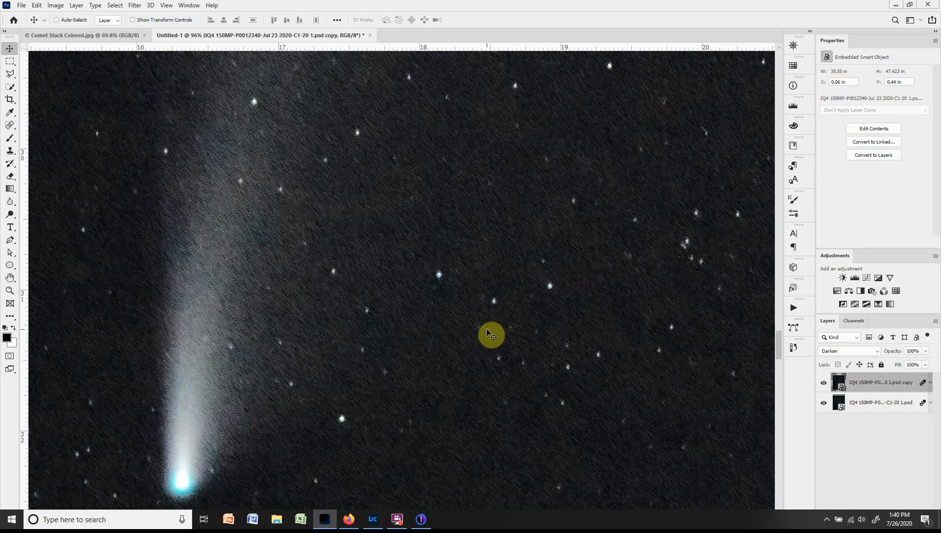
Examine the background noise and star shapes around the comet's tail up close and across the wider frame.
{"action": "scroll", "coordinate": [491, 335], "scroll_direction": "down", "scroll_amount": 2}
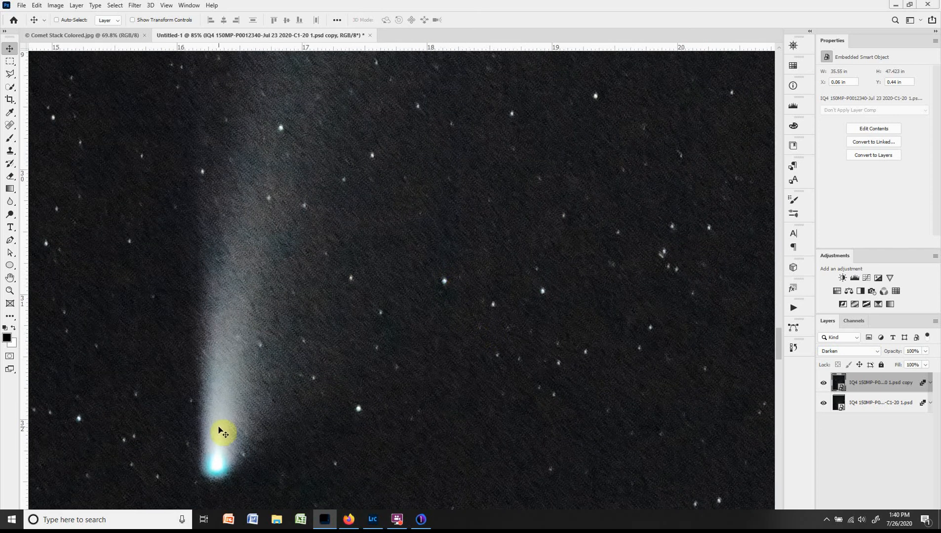
{"action": "scroll", "coordinate": [298, 271], "scroll_direction": "down", "scroll_amount": 10}
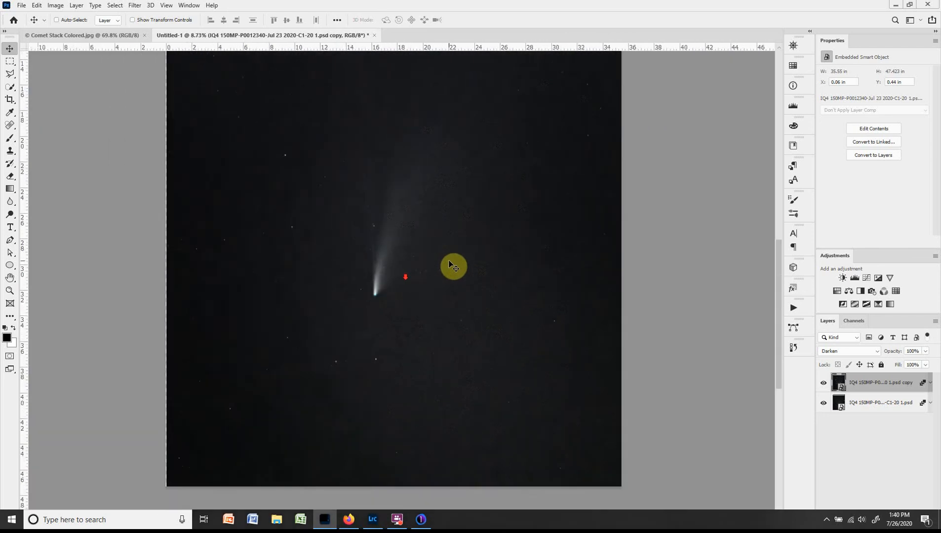
{"action": "scroll", "coordinate": [387, 227], "scroll_direction": "up", "scroll_amount": 6}
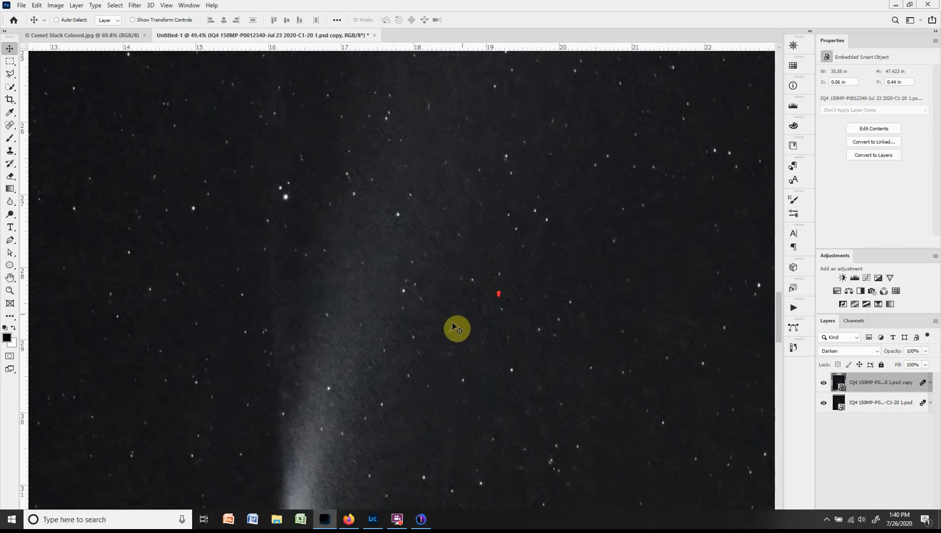
{"action": "scroll", "coordinate": [454, 327], "scroll_direction": "up", "scroll_amount": 5}
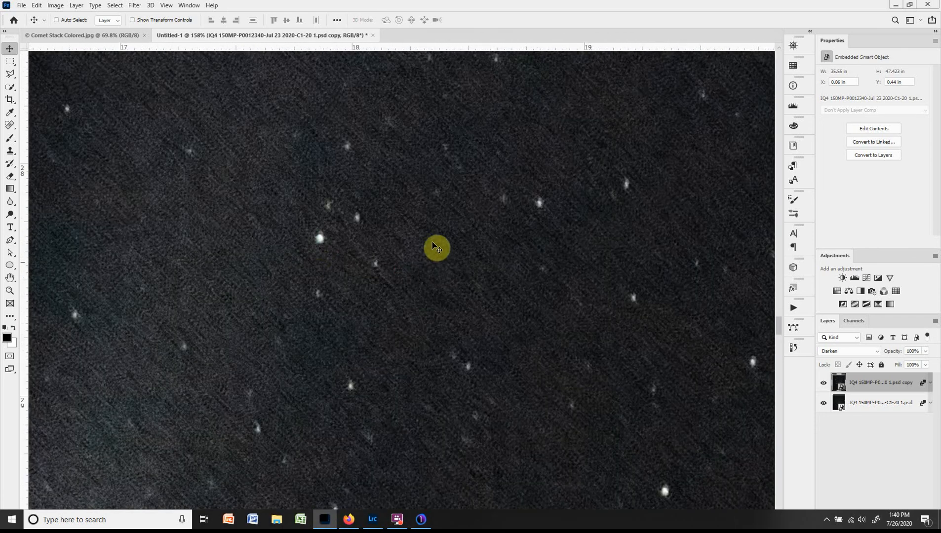
{"action": "scroll", "coordinate": [462, 260], "scroll_direction": "down", "scroll_amount": 8}
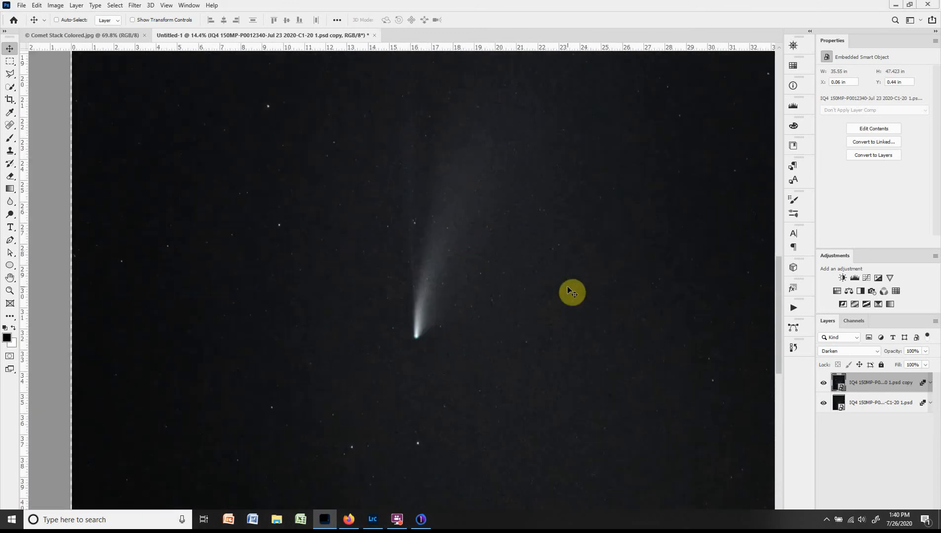
{"action": "scroll", "coordinate": [568, 293], "scroll_direction": "down", "scroll_amount": 1}
{"action": "scroll", "coordinate": [568, 286], "scroll_direction": "down", "scroll_amount": 1}
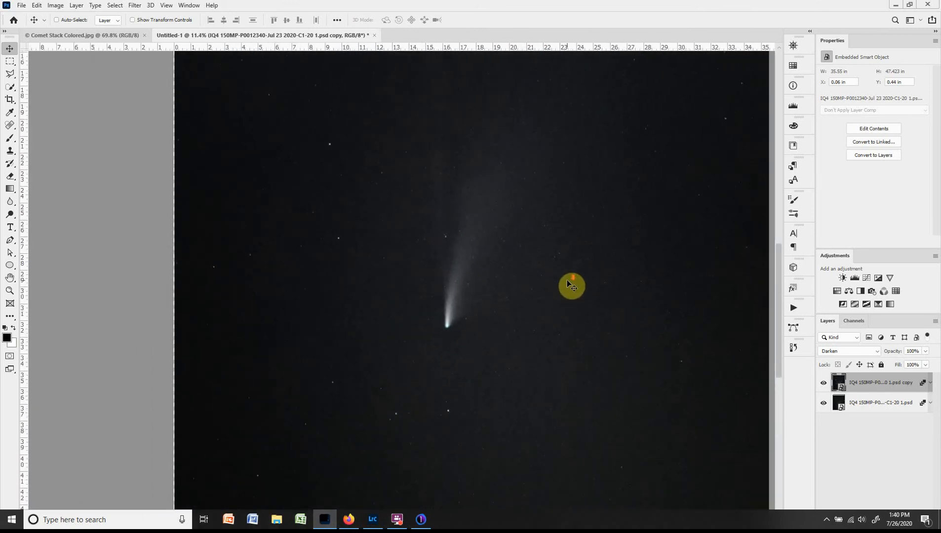